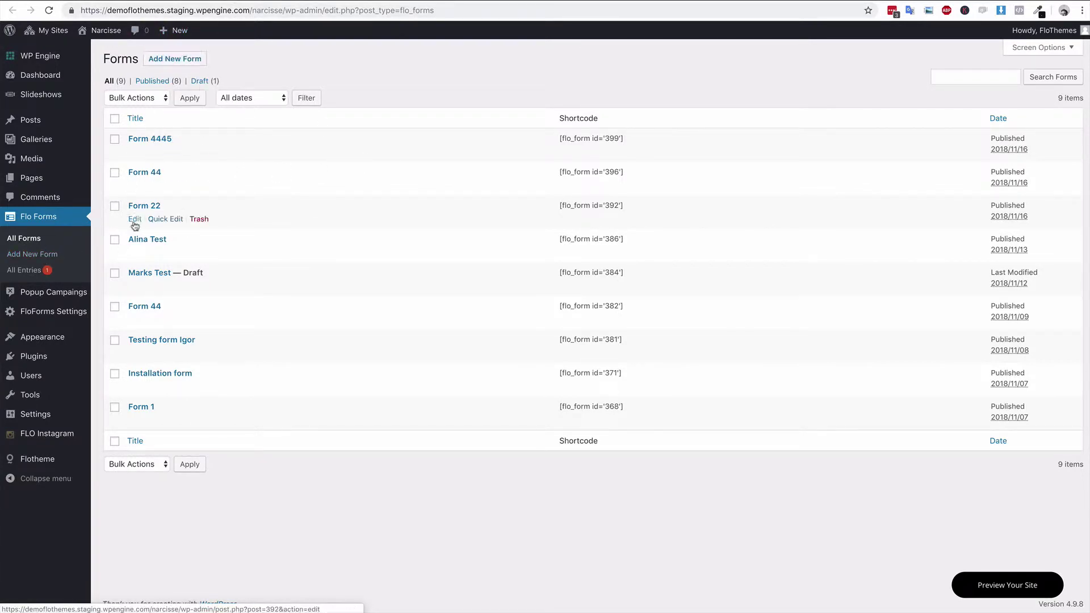
- Look over the submitted Flo Forms entries, then start a new blank form
left_click(28, 270)
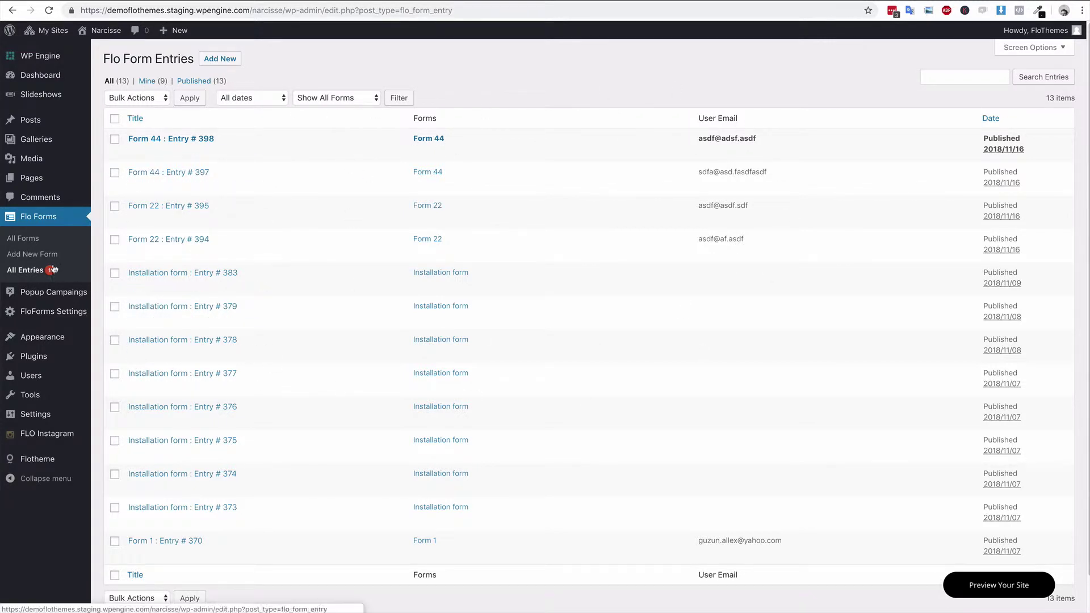
left_click(27, 257)
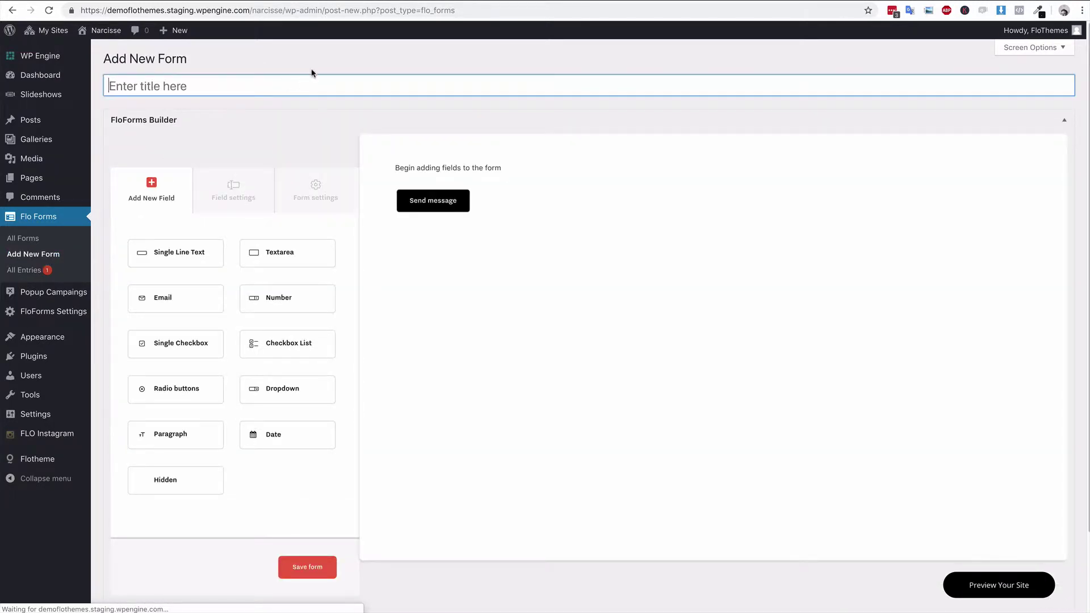
- Enter 'Form Title' as the new form's title
type("Form Title")
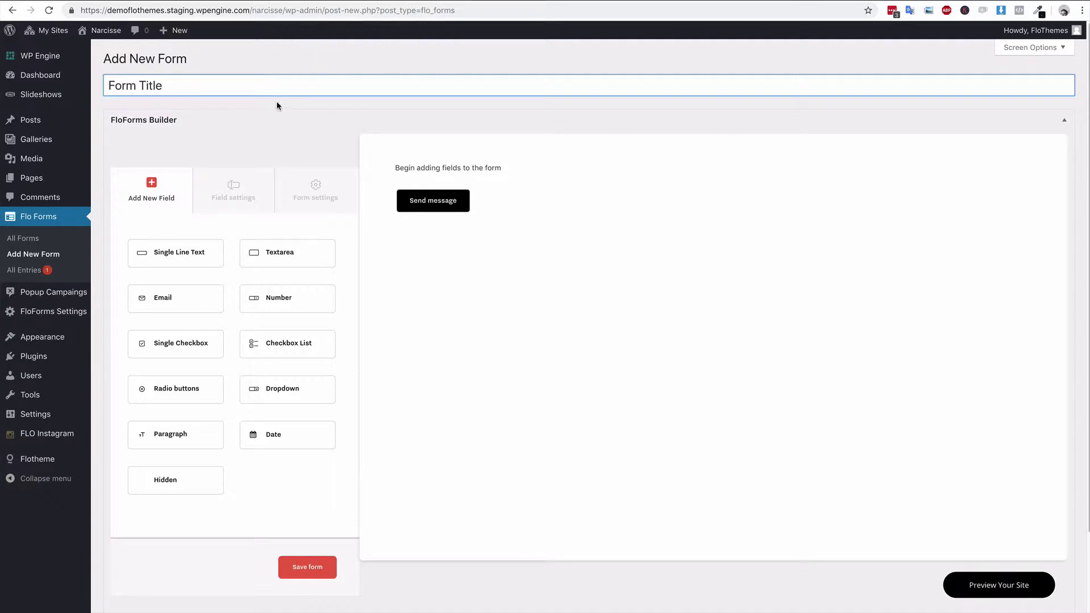
left_click(277, 105)
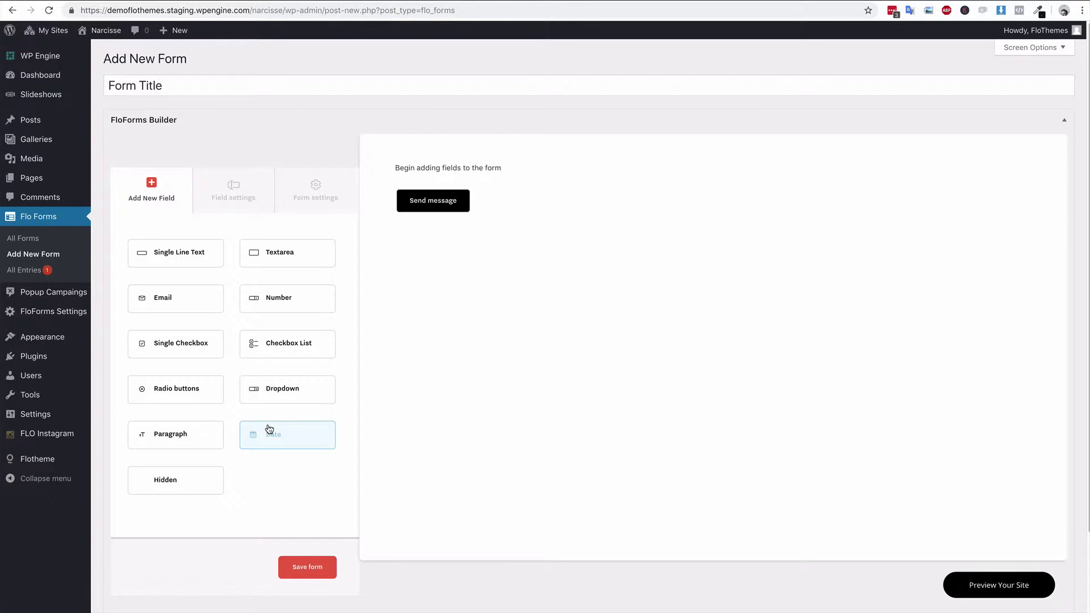
left_click(212, 442)
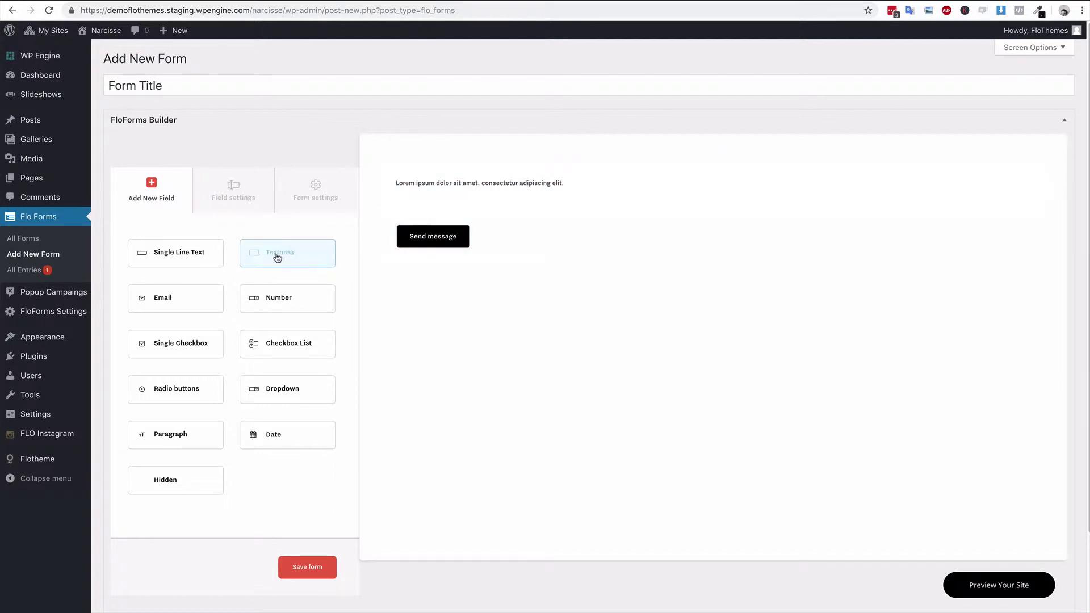
mouse_move(517, 191)
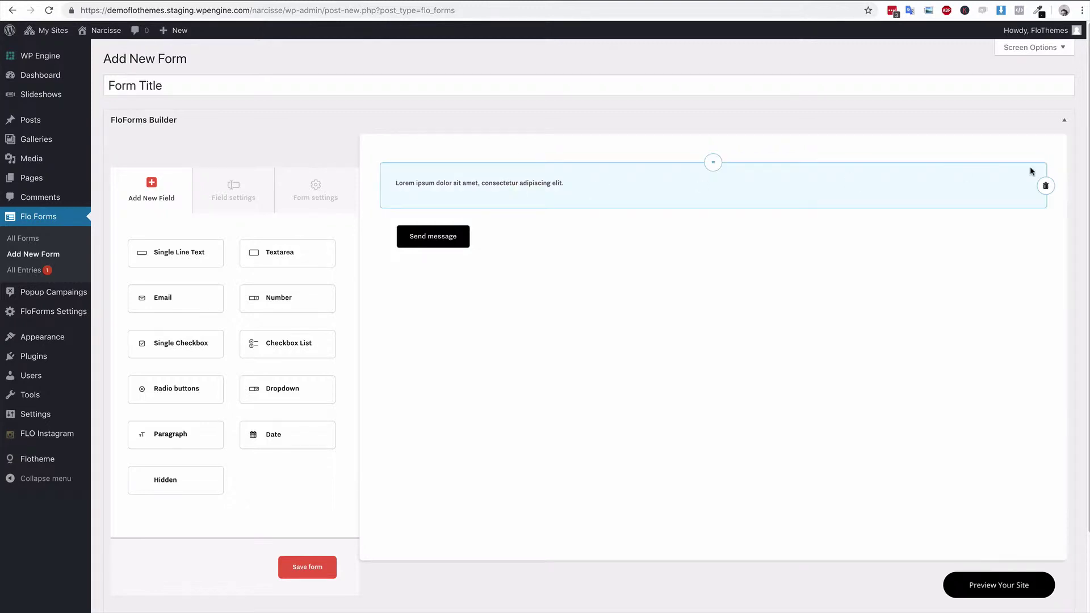
left_click(1044, 184)
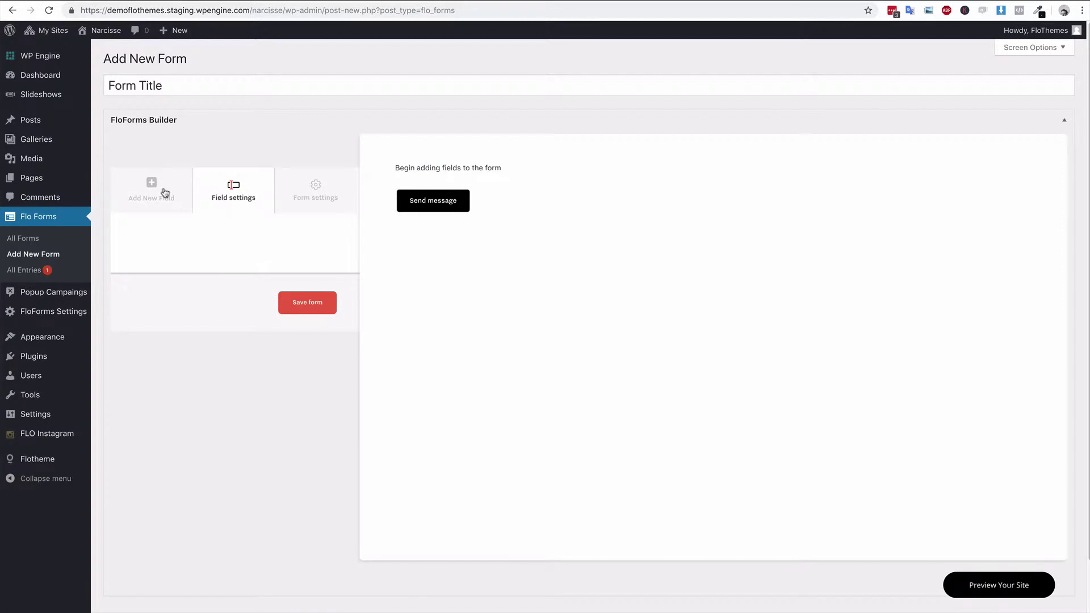
left_click(162, 187)
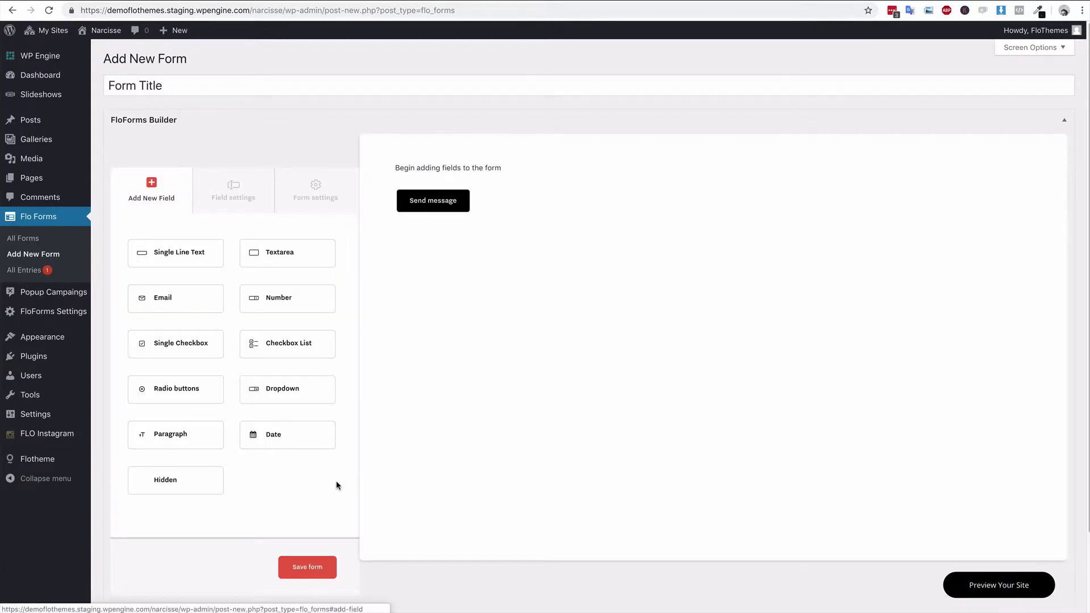
- Add Single Line Text, Email, Number, Textarea and Single Checkbox fields to the form
left_click(194, 253)
left_click(176, 295)
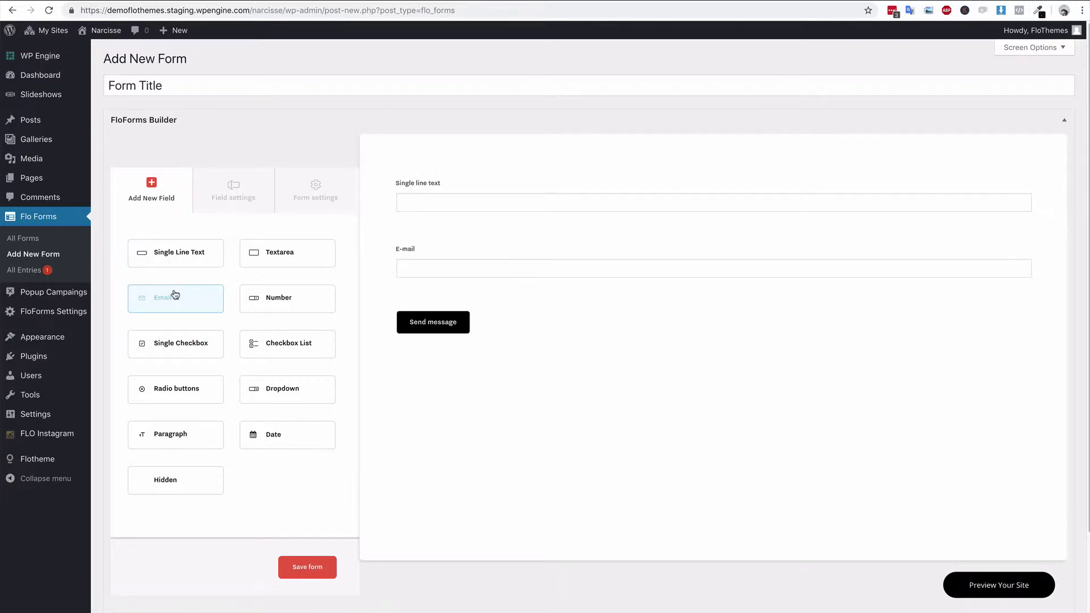
left_click(273, 300)
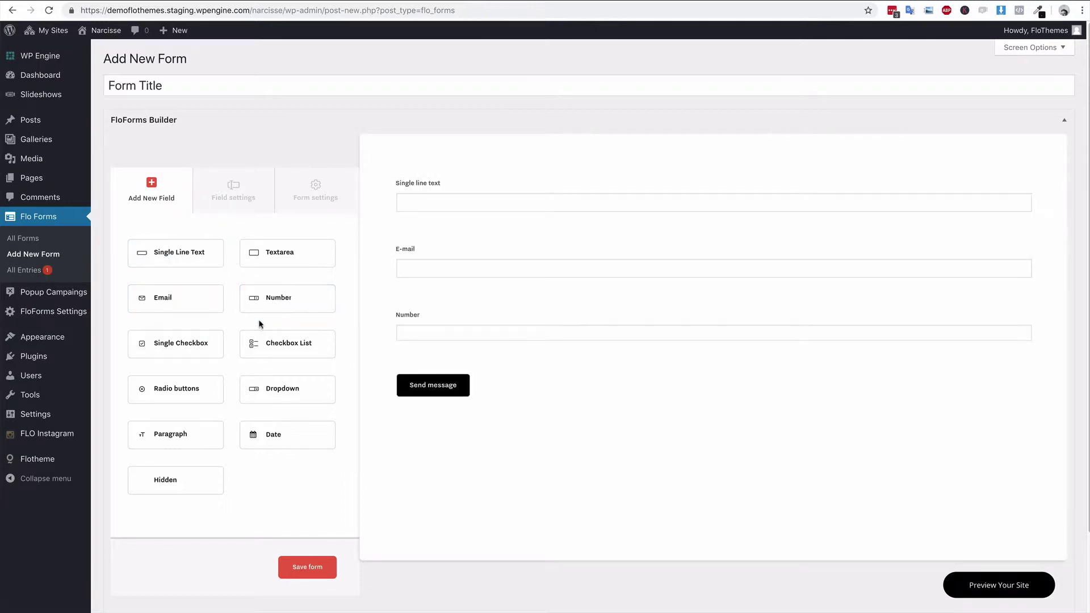
left_click(194, 348)
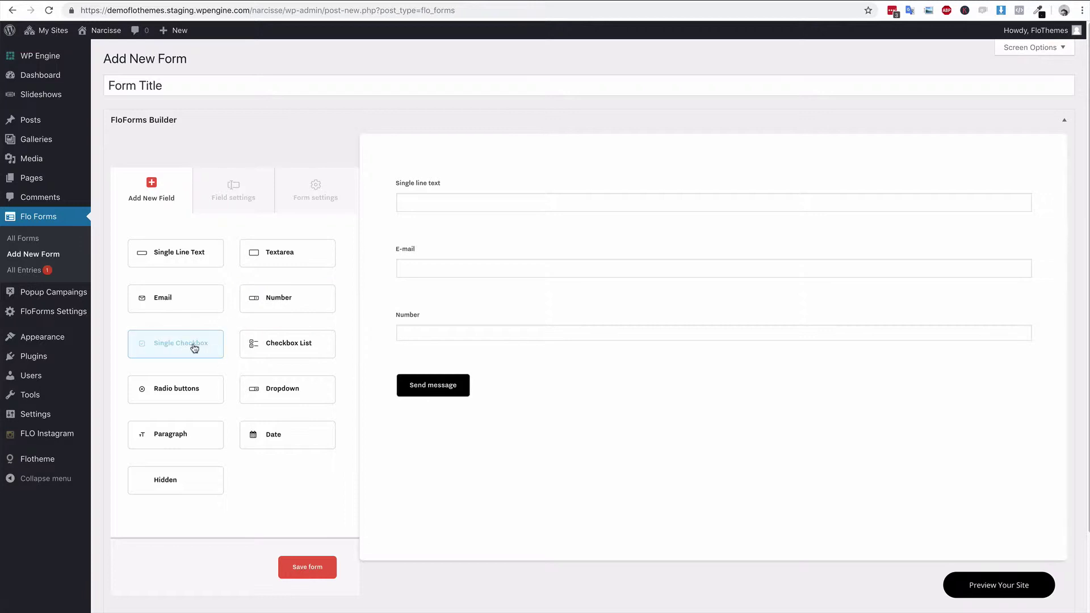
left_click(280, 253)
left_click(193, 347)
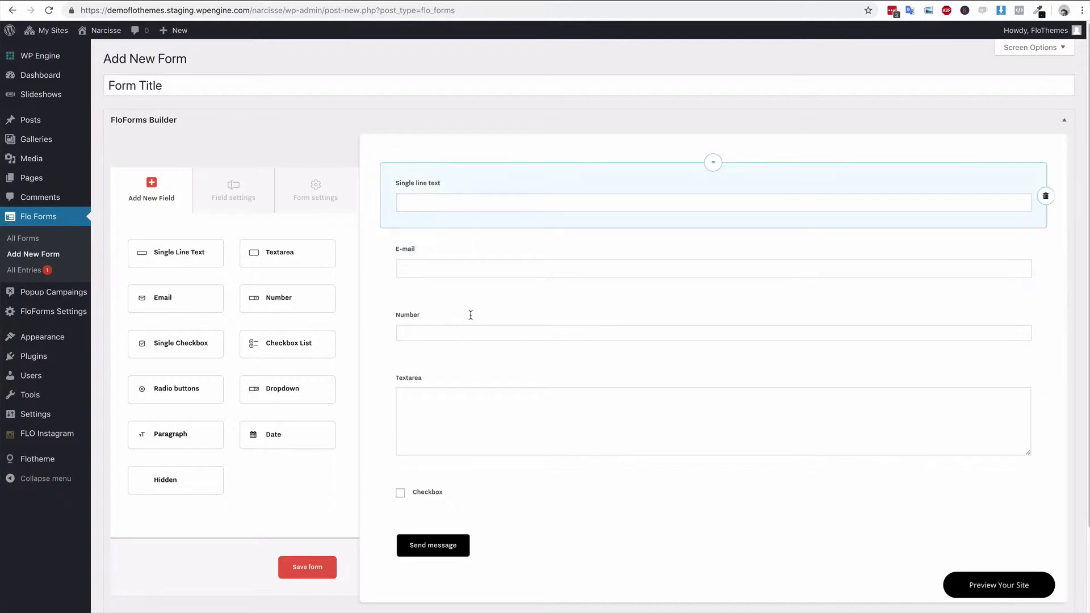
- Relabel the single-line text field 'Name'
left_click(442, 183)
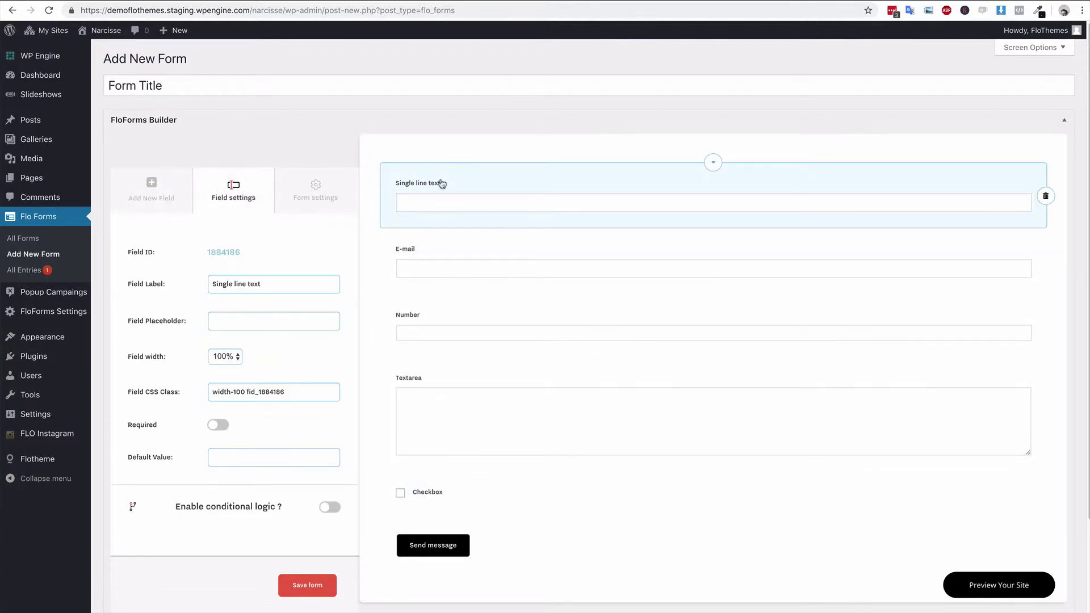
triple_click(273, 283)
type("Name")
- Make the E-mail field required
left_click(447, 257)
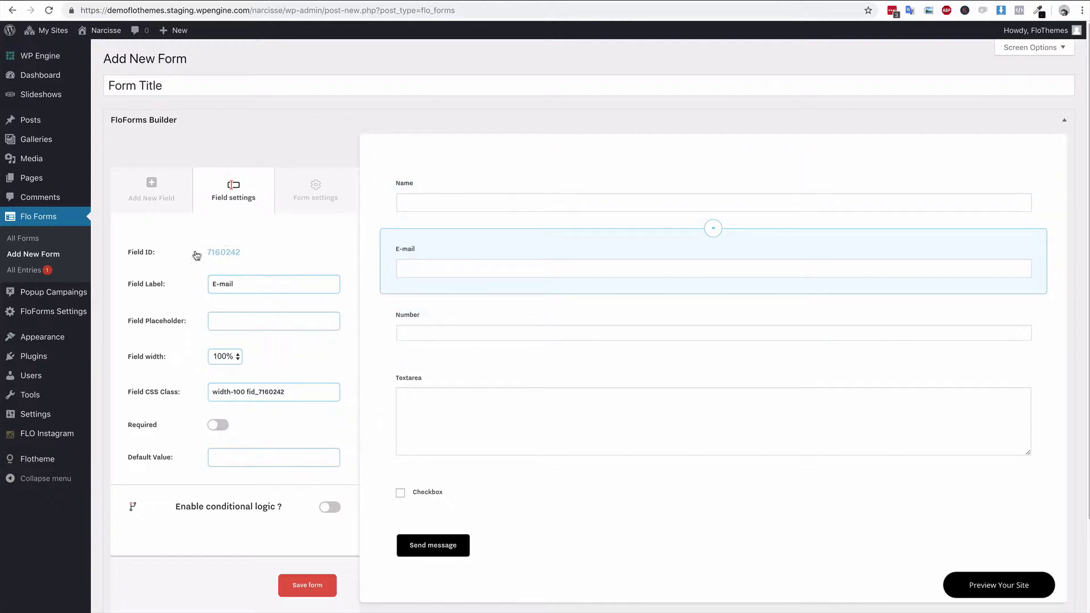
left_click(222, 424)
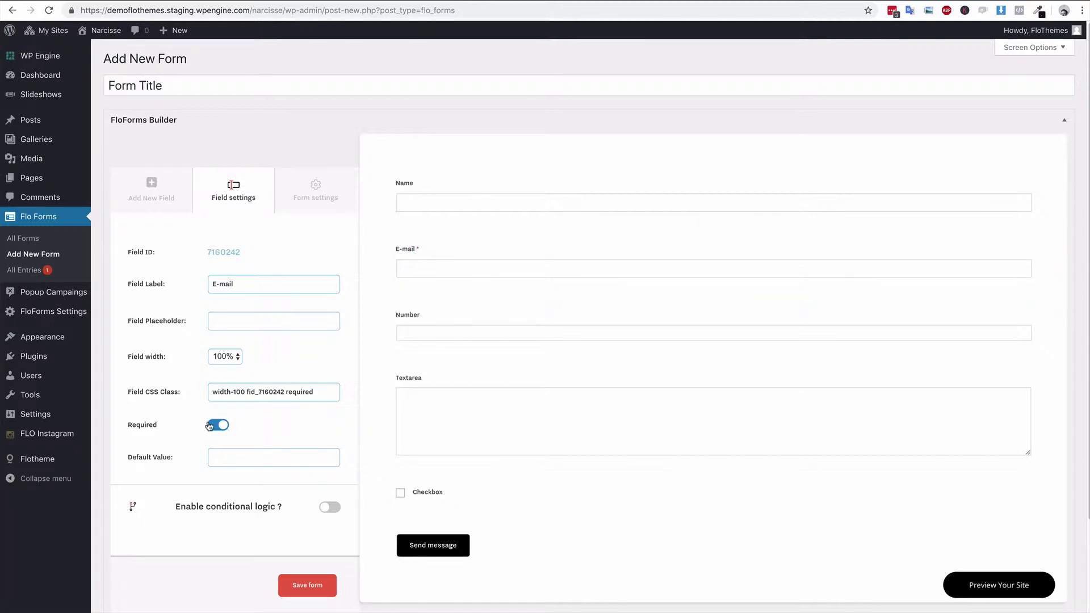
left_click(431, 321)
left_click(479, 270)
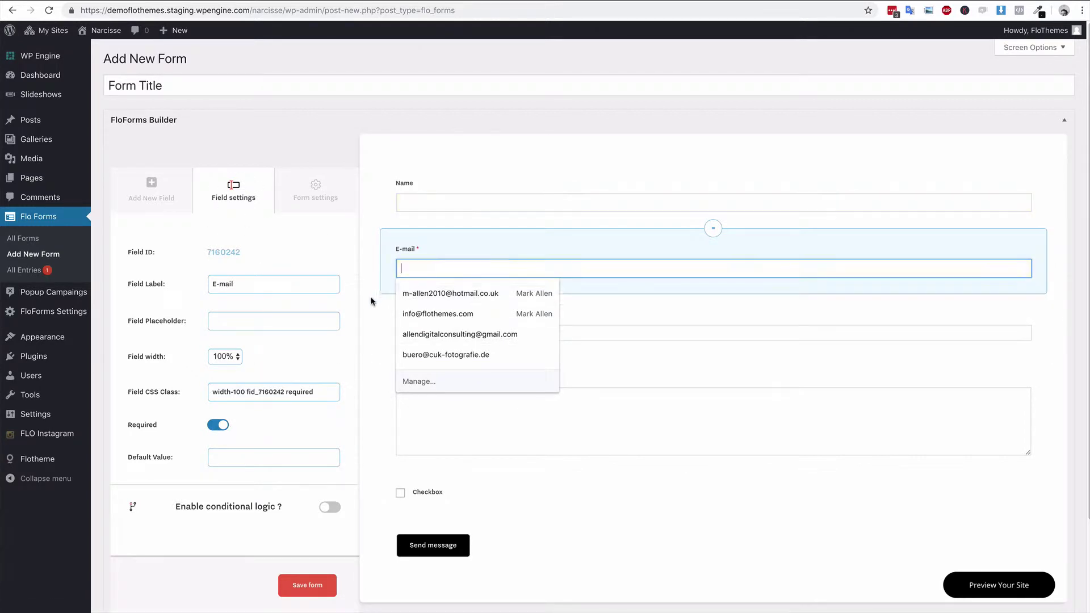
left_click(375, 315)
left_click(428, 345)
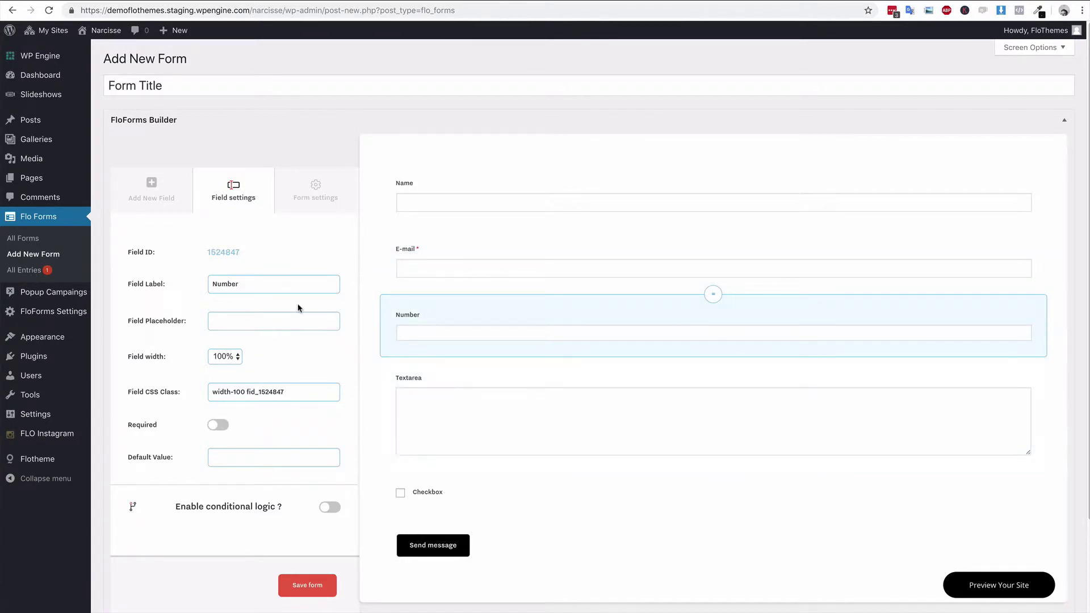
- Relabel the Textarea field 'Message'
left_click(471, 403)
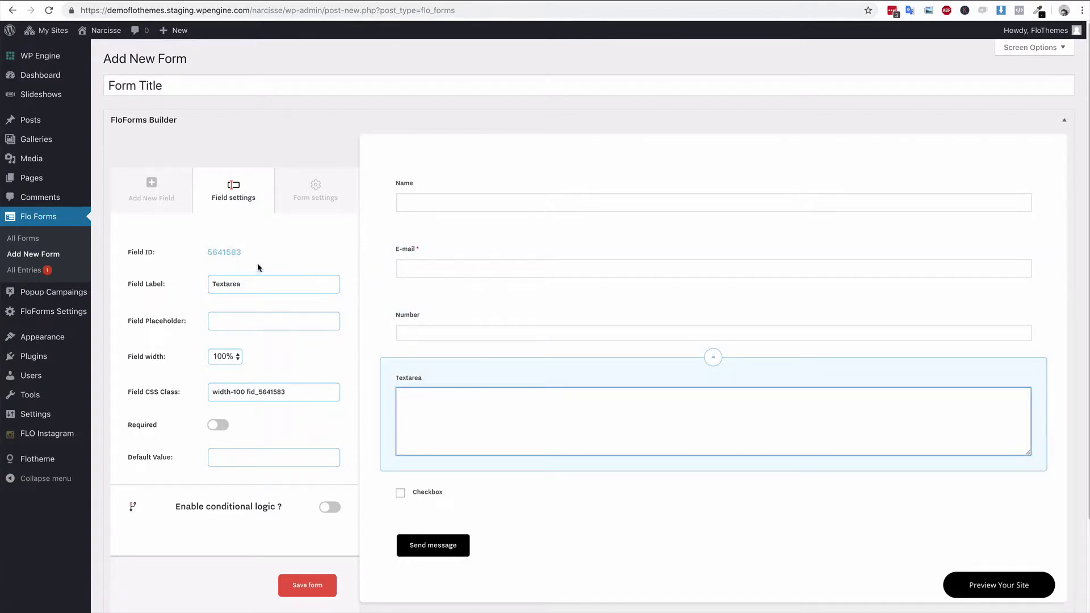
left_click_drag(260, 284, 189, 286)
type("Message")
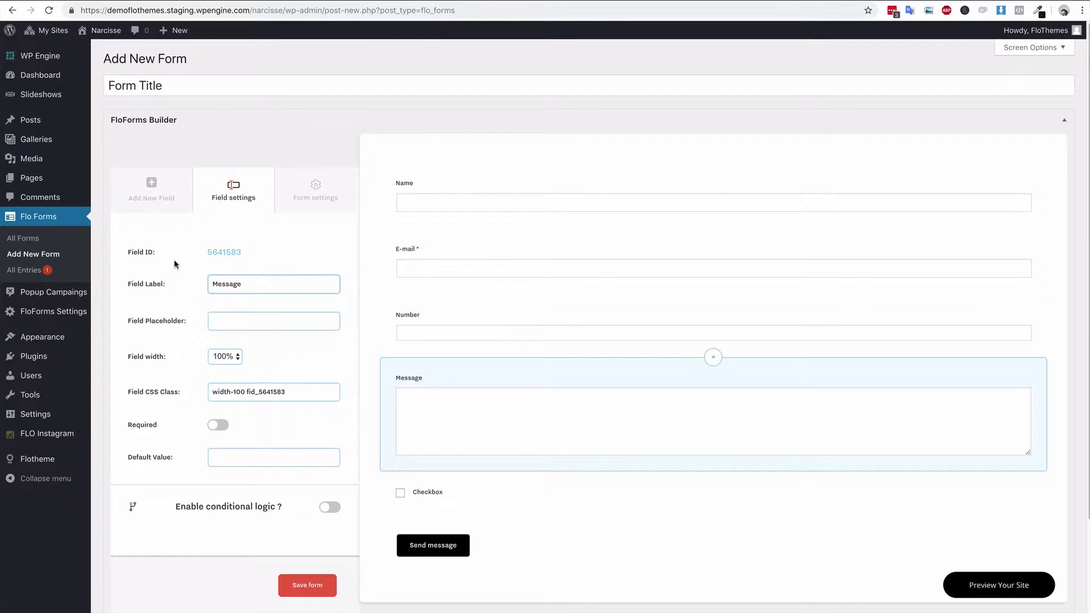
- Type 'Any more details about your big day' as the Message field's placeholder
left_click(235, 316)
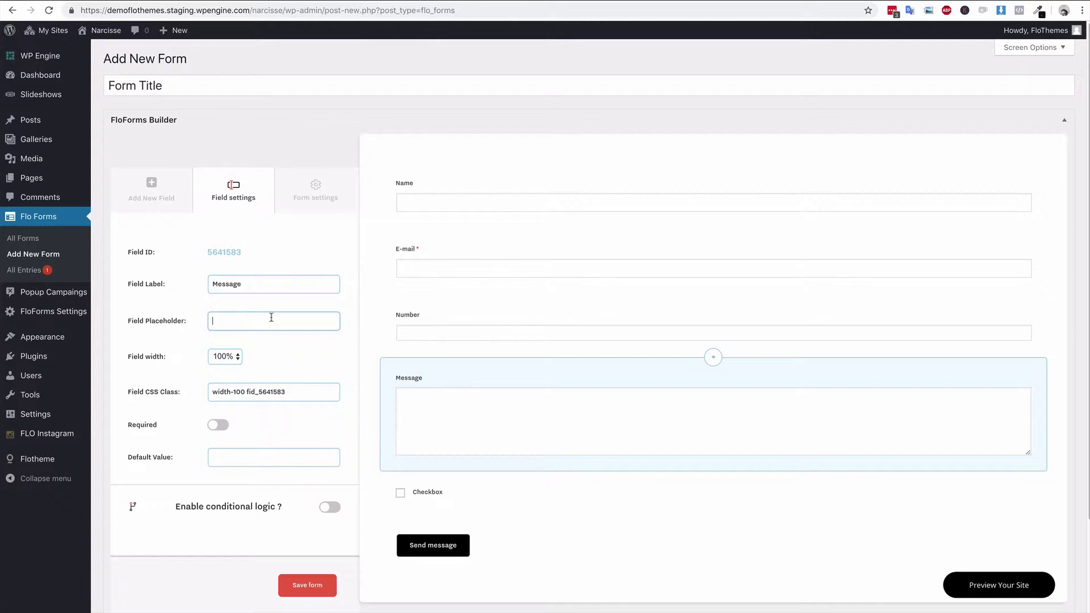
left_click(291, 360)
left_click(300, 321)
type("Any more details abou")
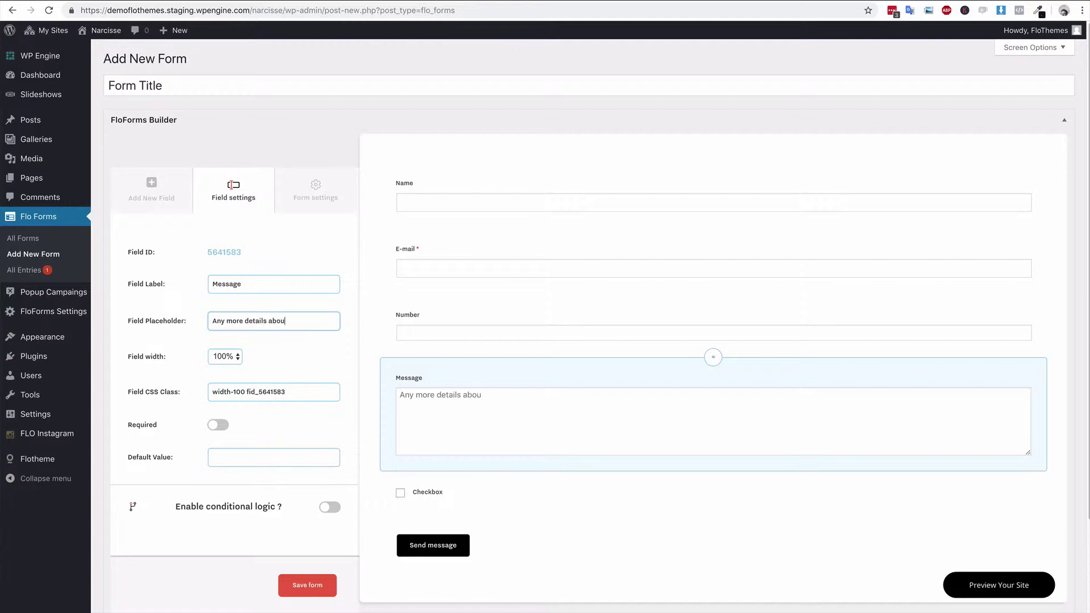
type("t your big day.")
- Relabel the checkbox 'I Agree to my information being collected' and make it required
left_click(436, 495)
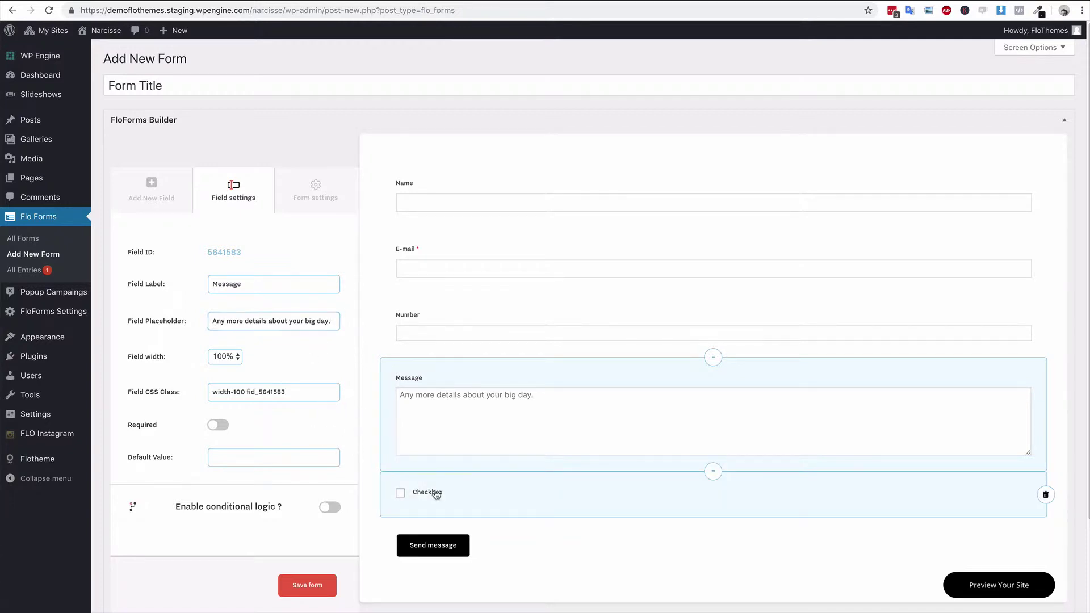
double_click(277, 285)
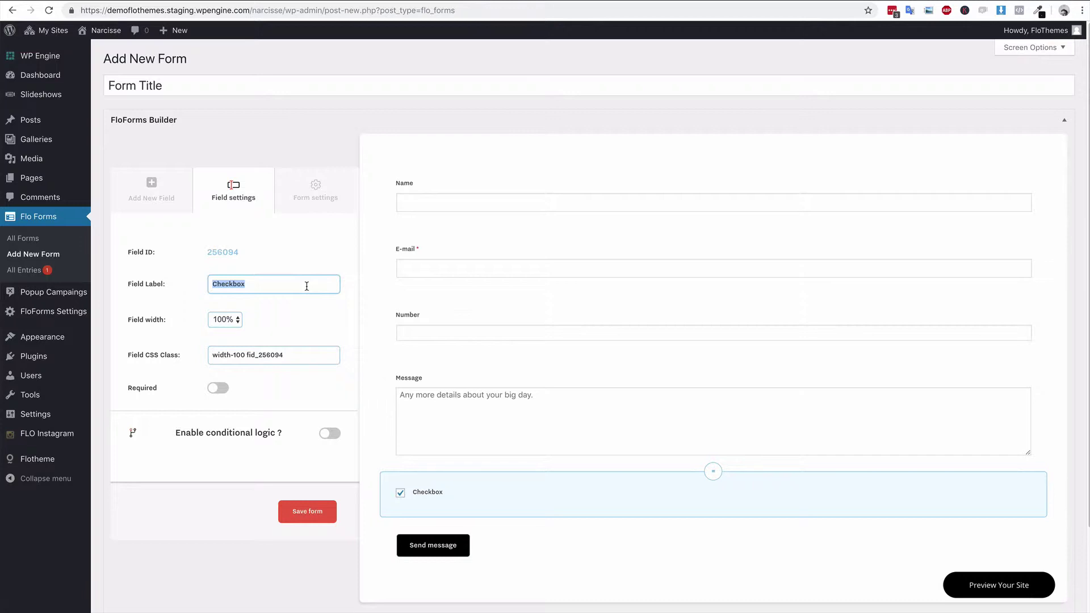
type("I")
type(" Agree")
type(" to myinfromat")
key("BackSpace")
key("BackSpace")
key("BackSpace")
type("formation beign c")
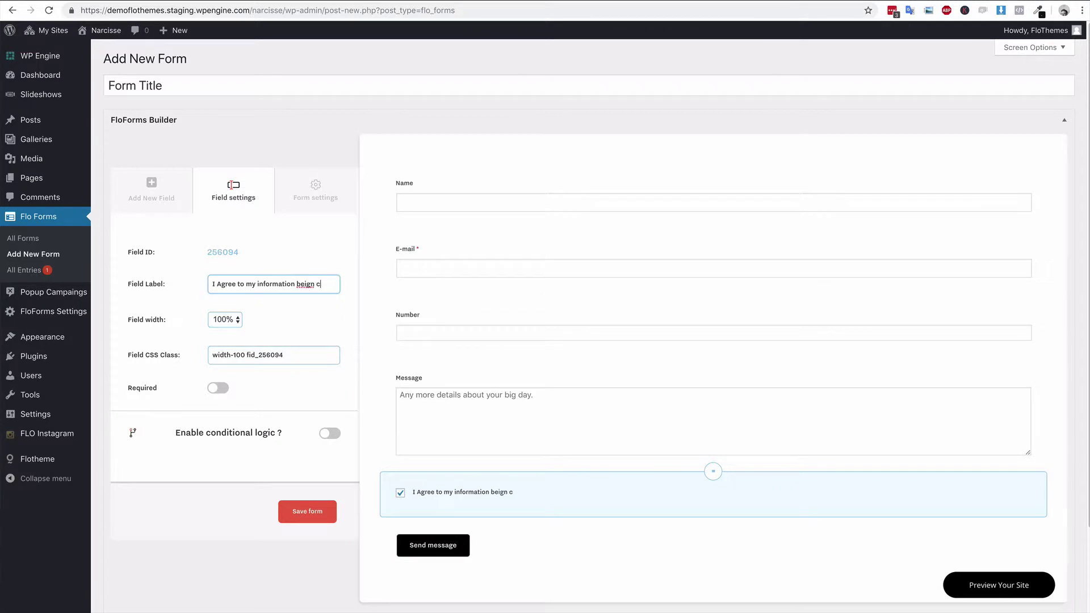
key("BackSpace")
key("BackSpace")
key("BackSpace")
key("BackSpace")
type("ng collected")
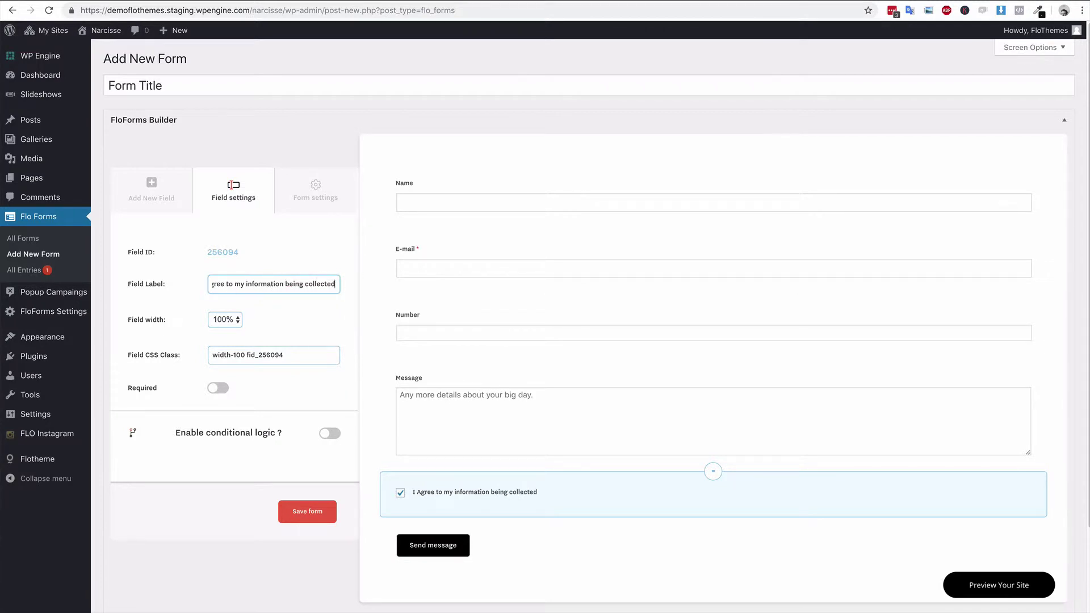
left_click(219, 389)
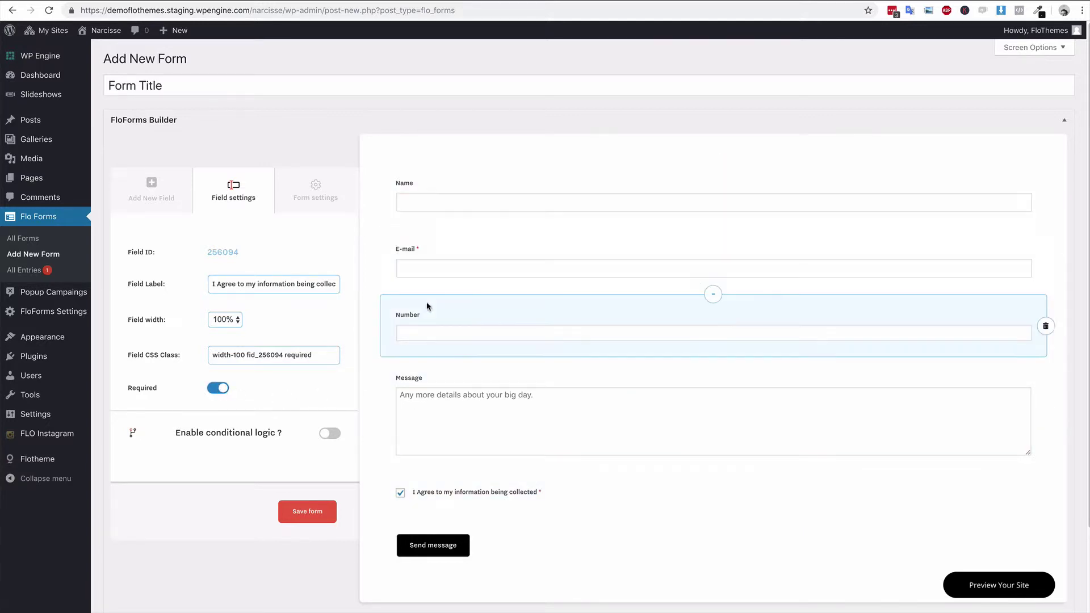
- Make the Message field required and save the form
left_click(457, 377)
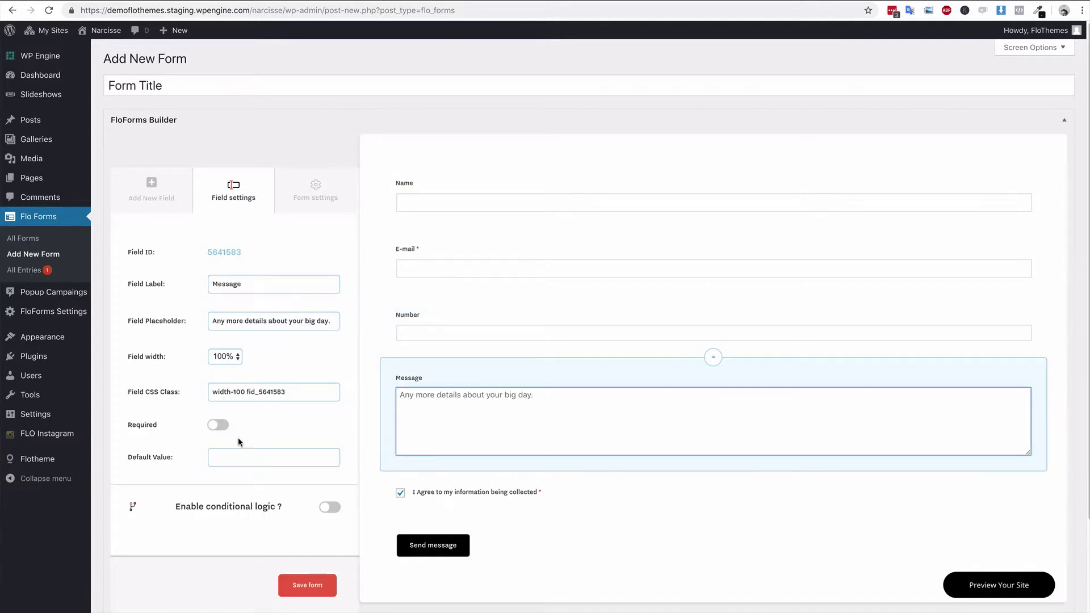
left_click(218, 426)
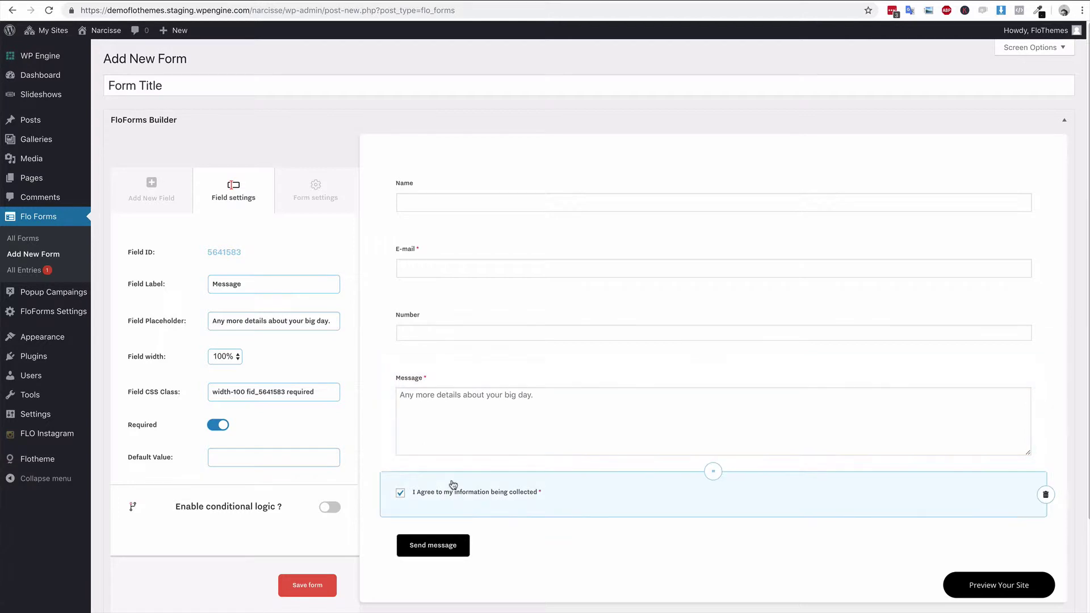
left_click(301, 584)
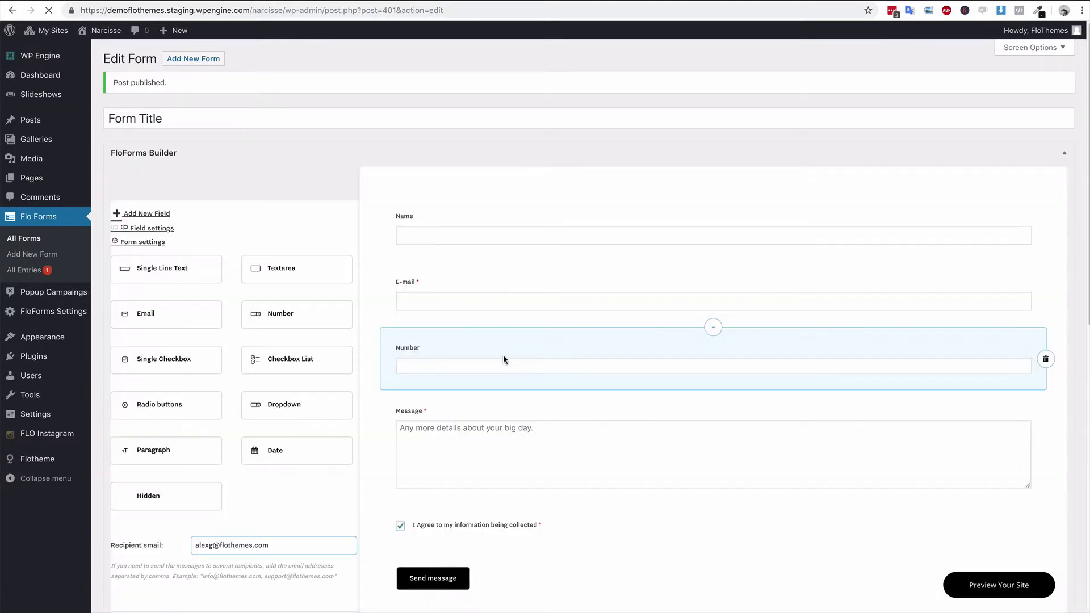
- Select and copy the form's shortcode [flo_form id=401]
scroll(367, 372, "down", 2)
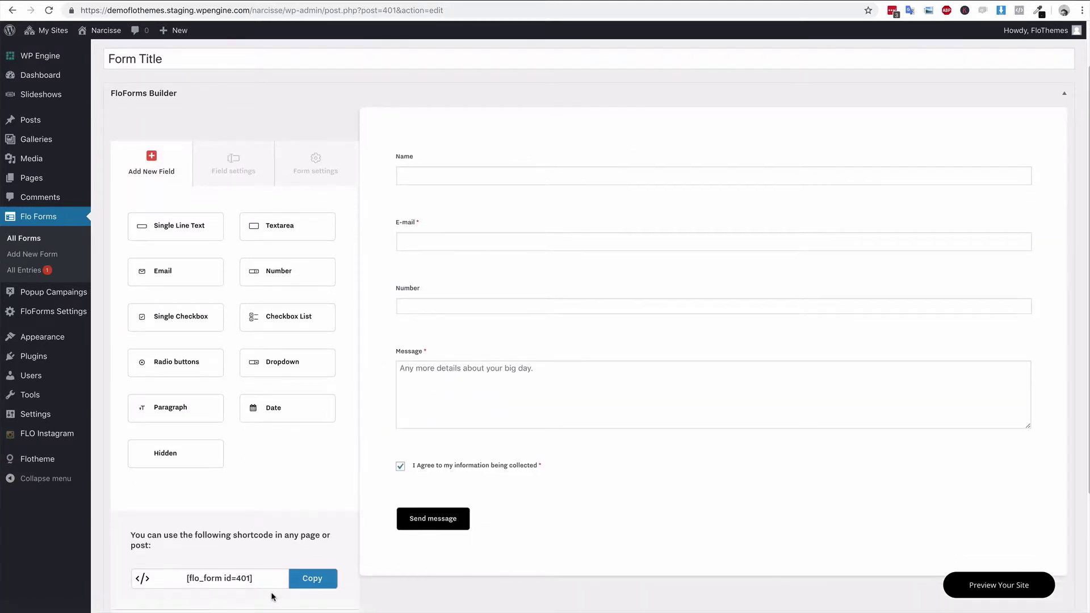
left_click_drag(264, 577, 170, 577)
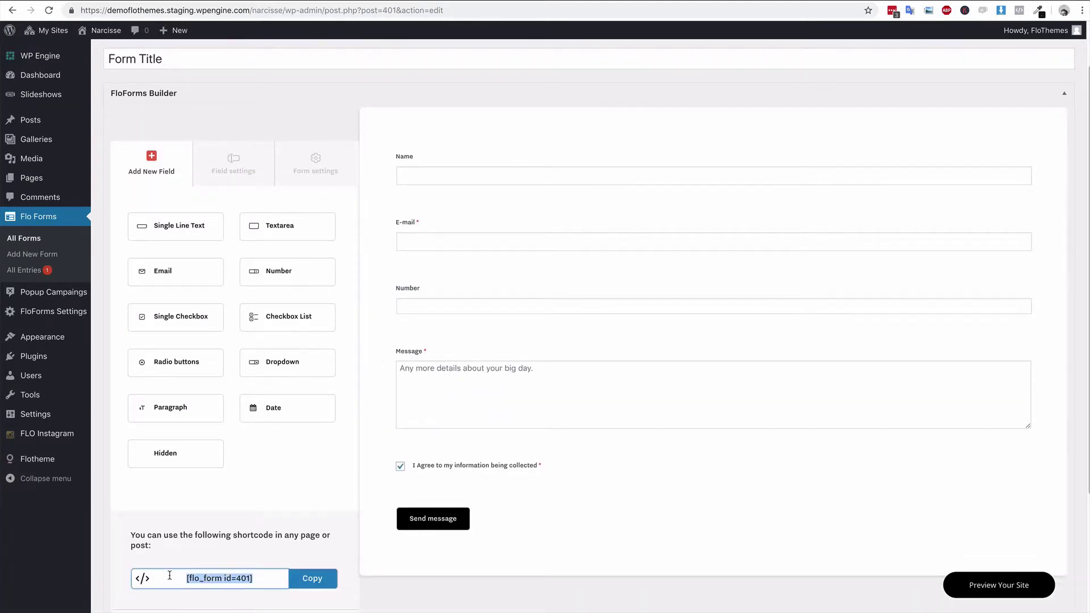
left_click(315, 582)
left_click_drag(274, 578, 171, 577)
- Replace [flo_form id=399] with [flo_form id=401] on the Contact page and update it
key("ctrl+Tab")
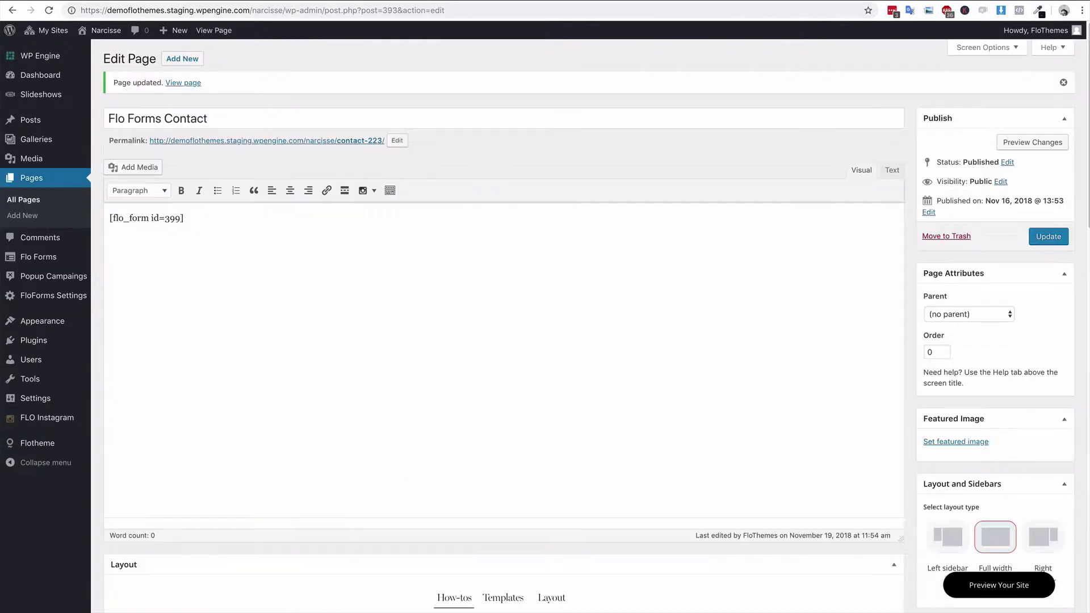
left_click_drag(254, 217, 109, 212)
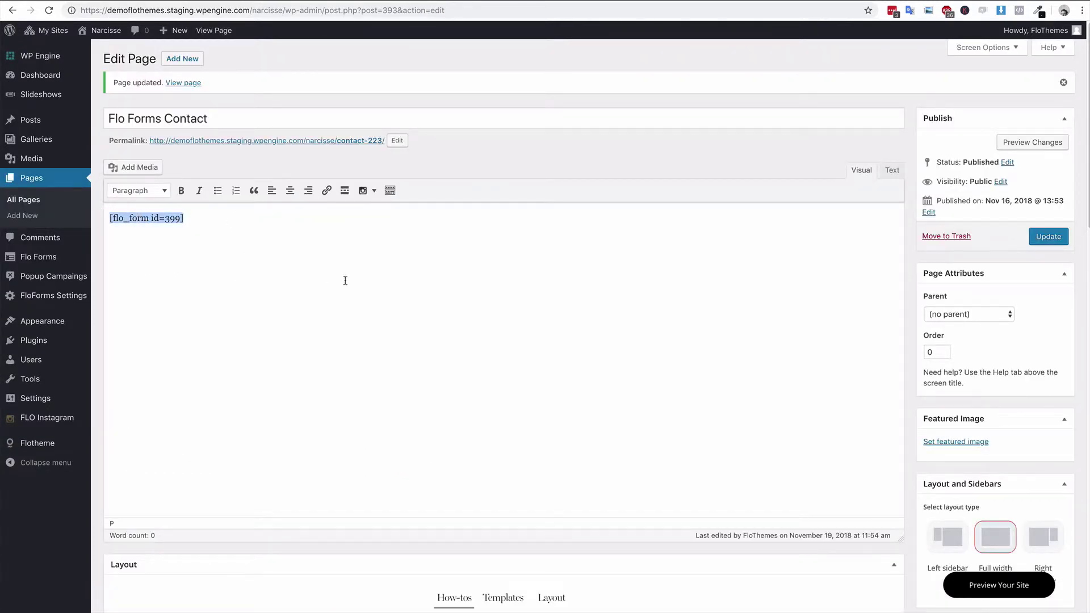
key("ctrl+v")
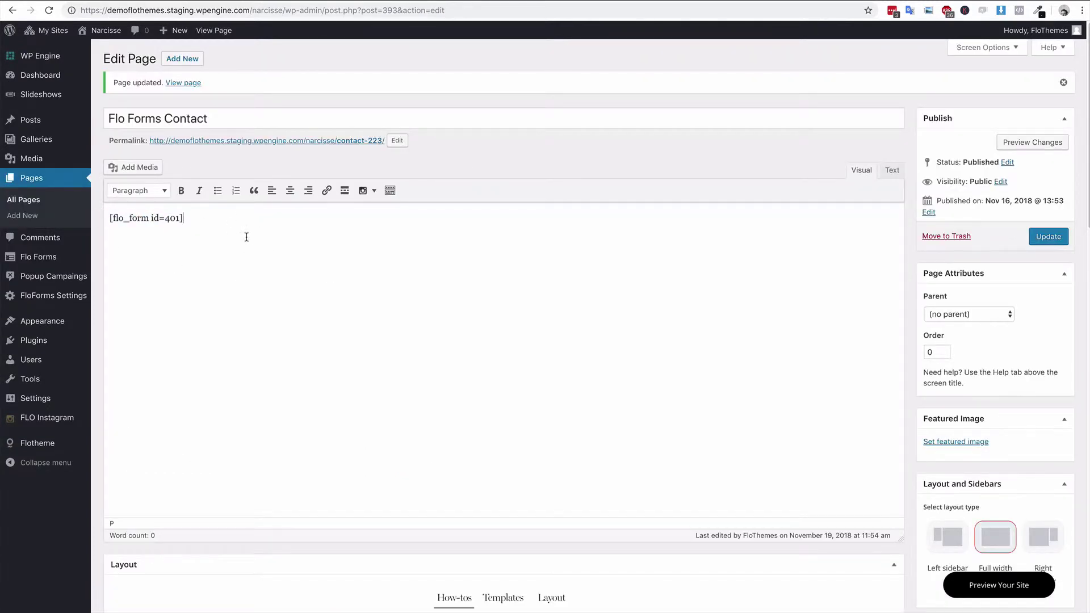
left_click(1048, 239)
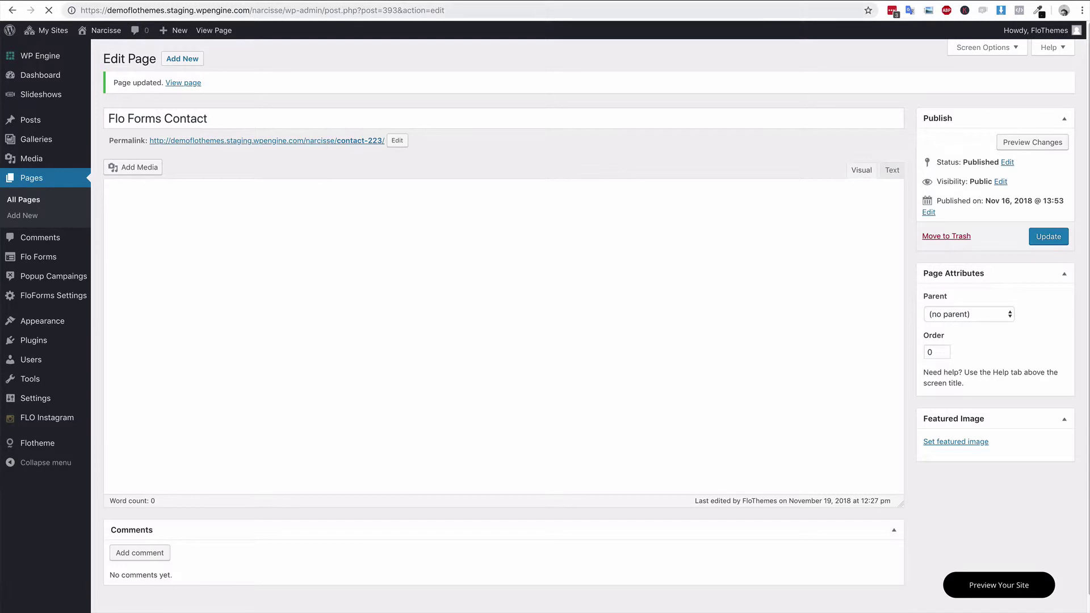
key("ctrl+Tab")
- Reload the live contact page and submit the empty form to check the required-field warnings
left_click(48, 10)
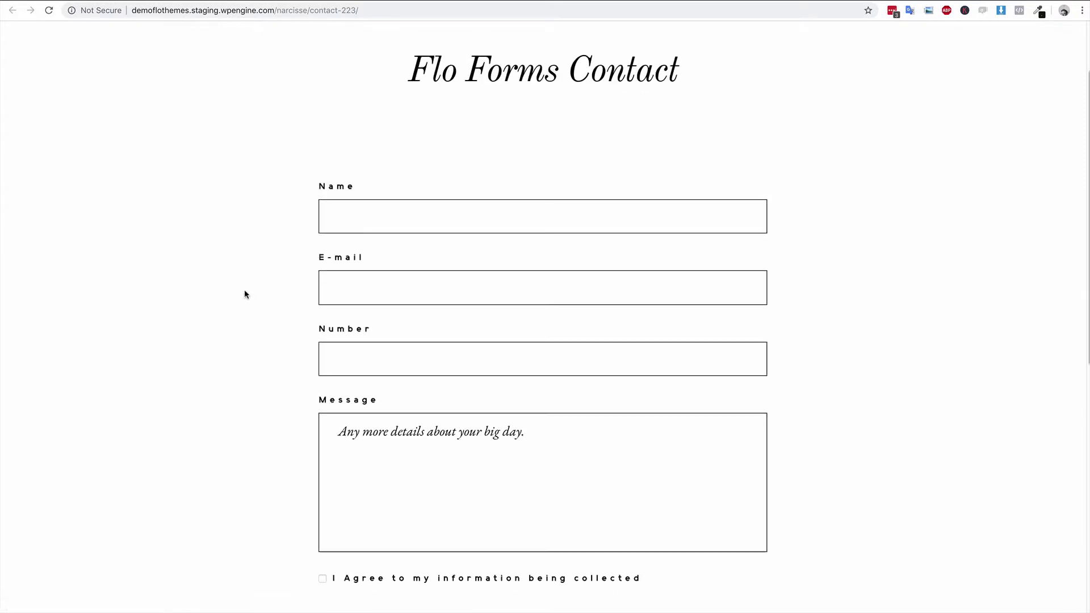
scroll(244, 292, "down", 2)
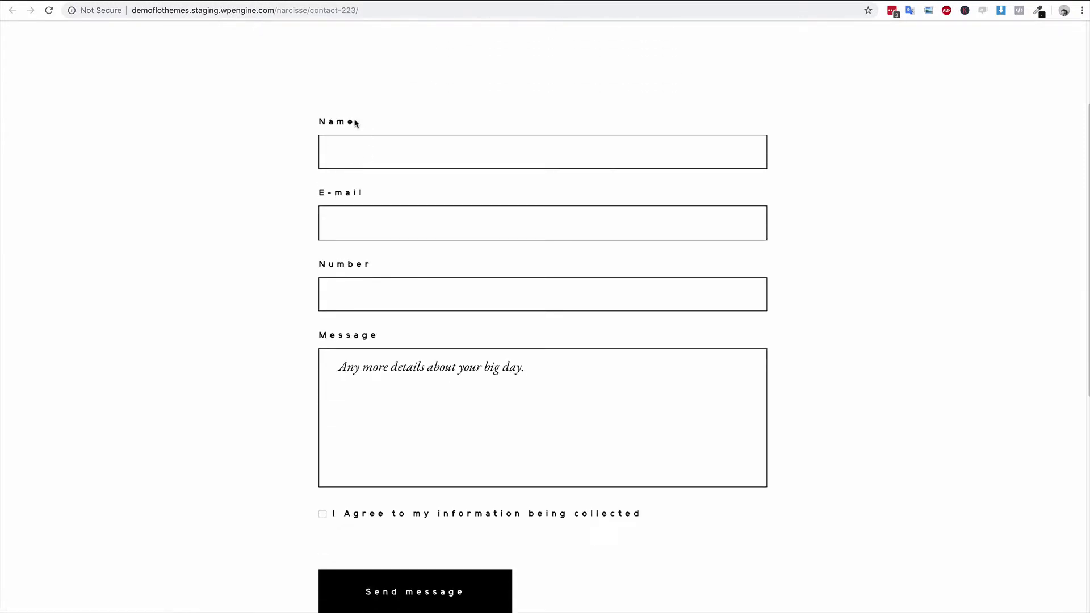
left_click(338, 222)
left_click(253, 269)
left_click(358, 290)
left_click(475, 376)
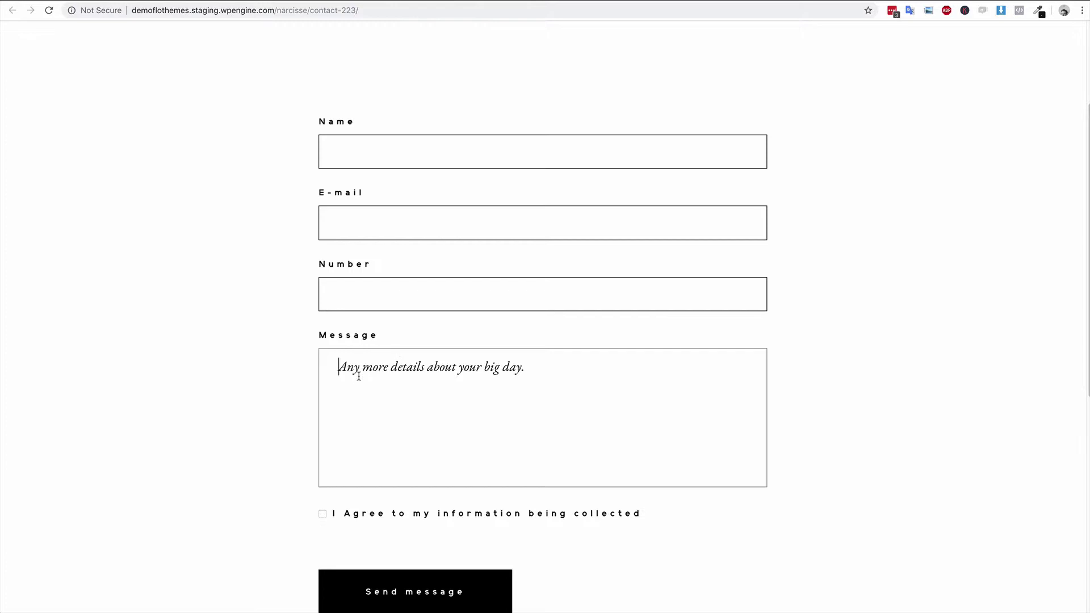
left_click(322, 514)
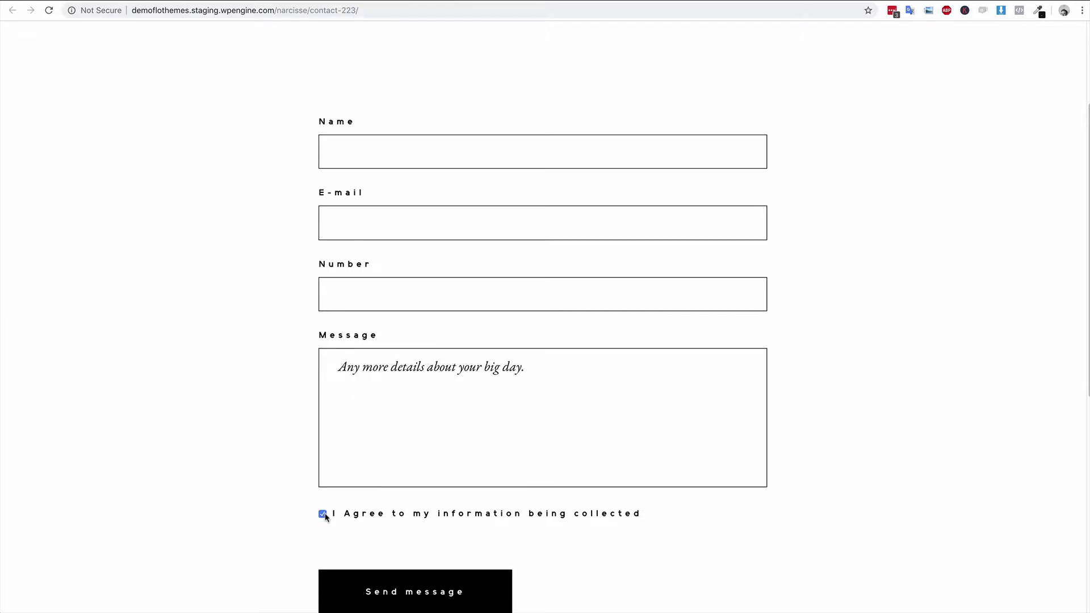
left_click(322, 514)
scroll(263, 445, "down", 2)
left_click(322, 453)
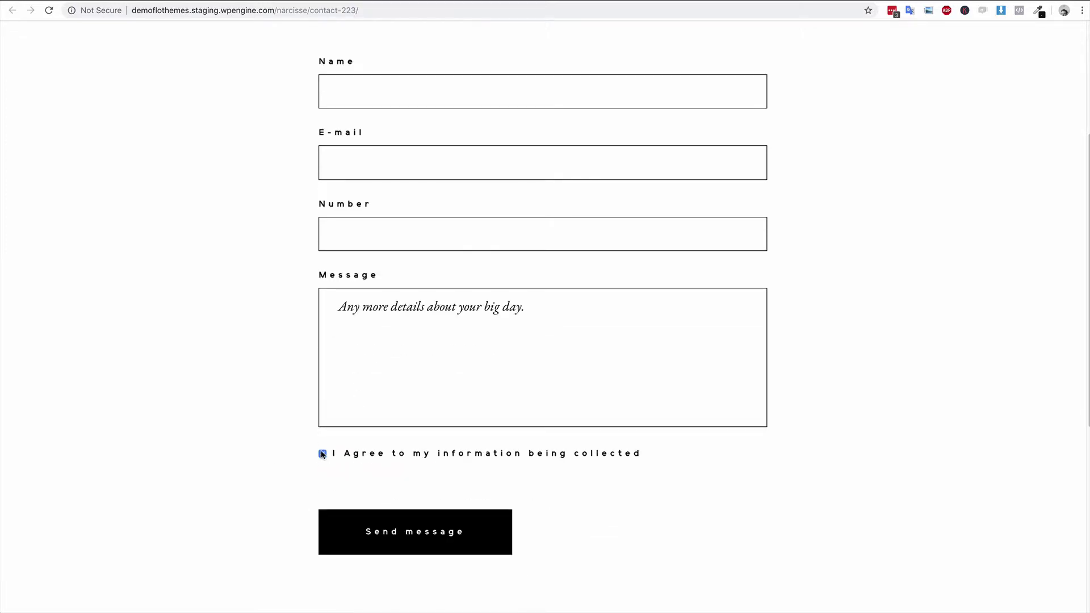
left_click(420, 531)
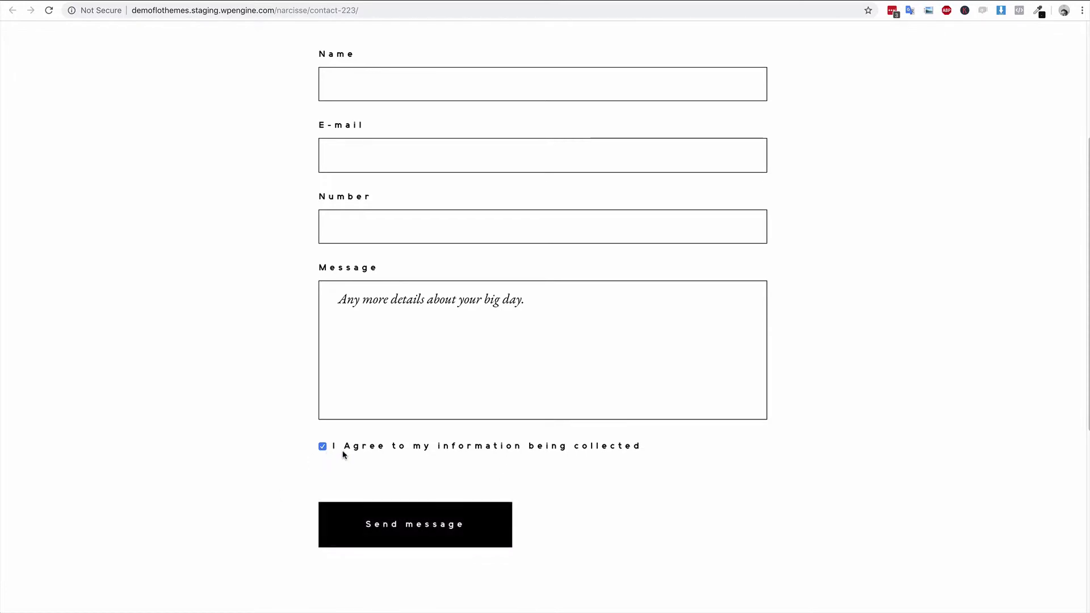
- Submit a test e-mail, a number and message 'Any details here', getting Thank you!
left_click(377, 91)
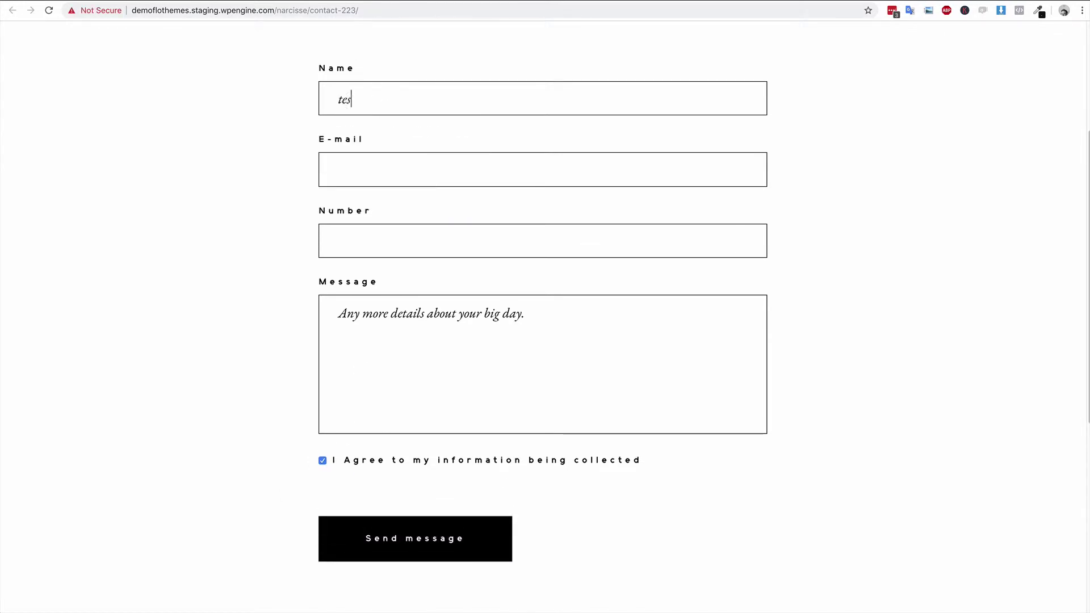
key("Tab")
key("Tab")
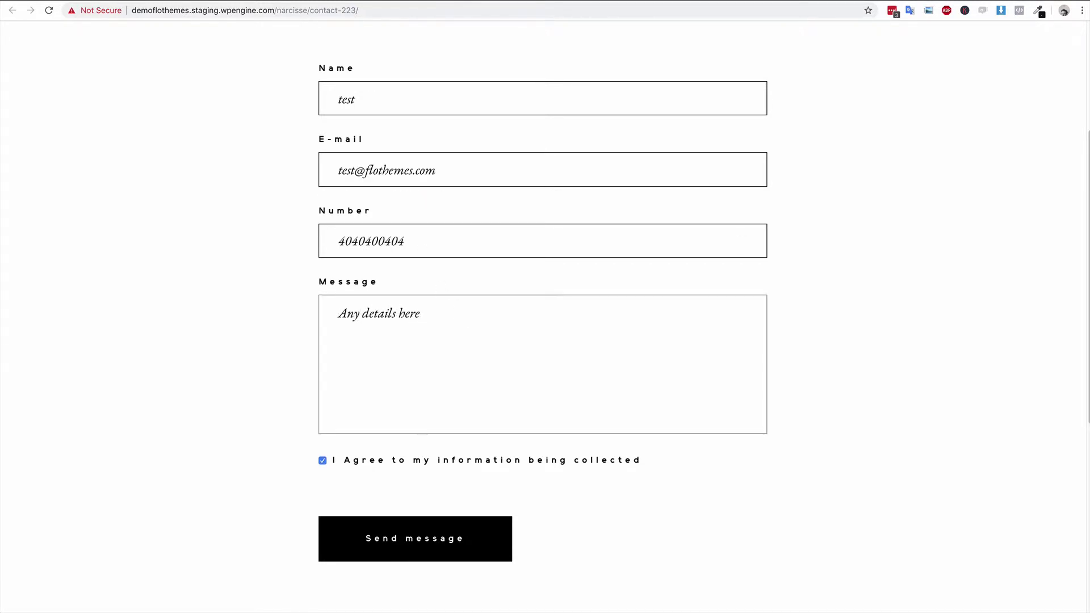
left_click(407, 546)
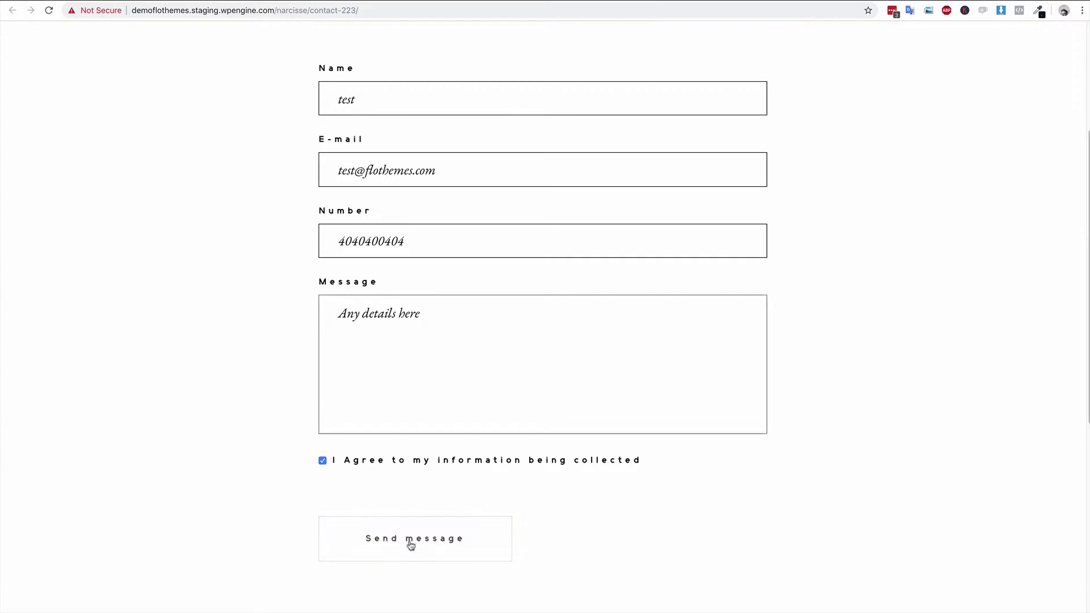
scroll(579, 504, "down", 2)
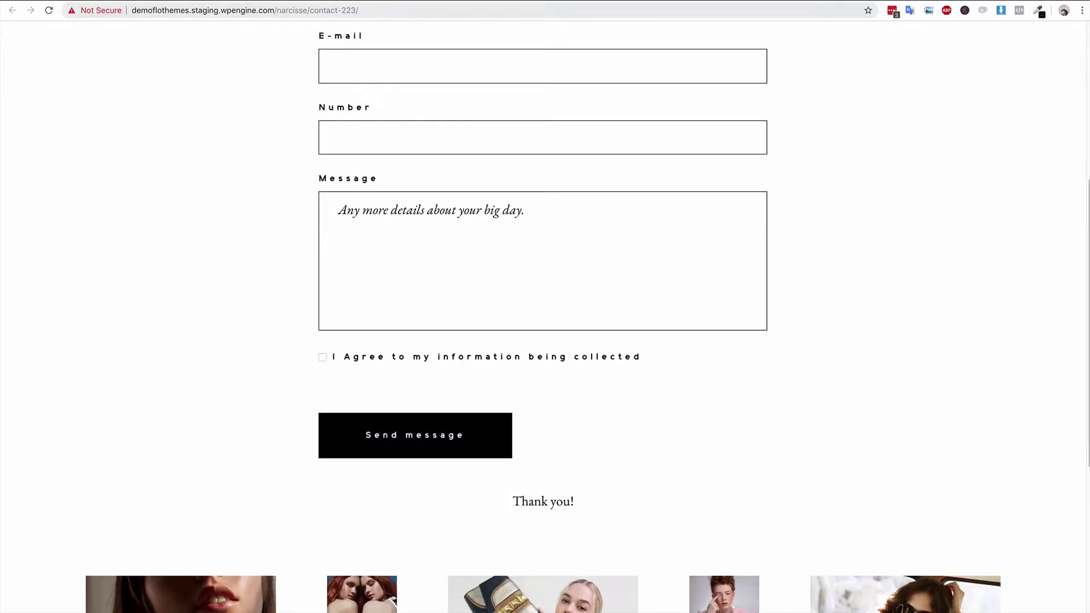
scroll(545, 307, "up", 10)
key("ctrl+Tab")
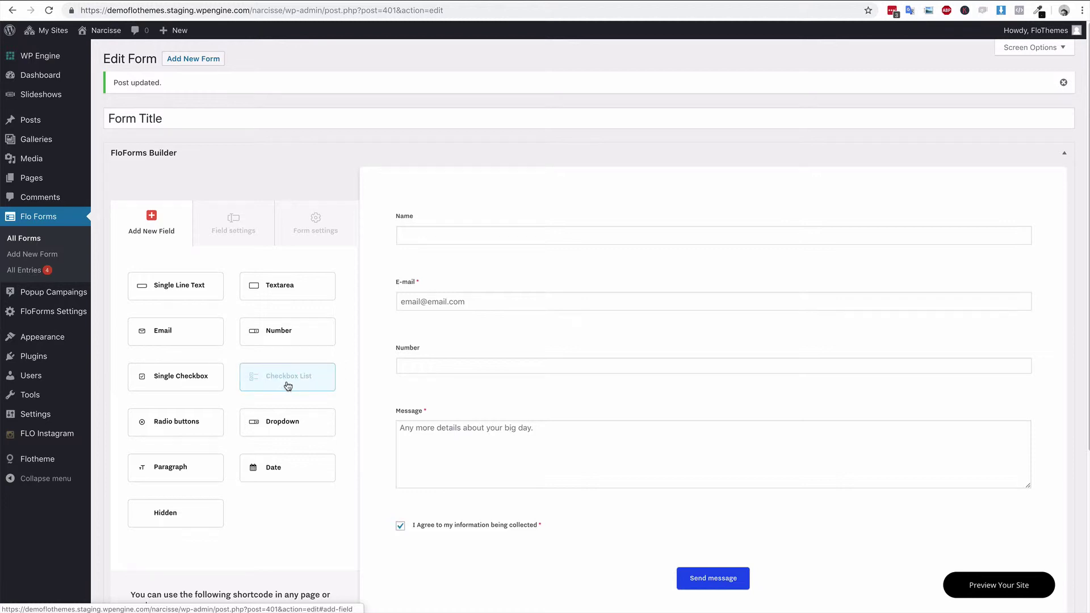
- Add a Checkbox List above the consent box labelled 'What Type of Photography are you needing'
scroll(359, 326, "down", 1)
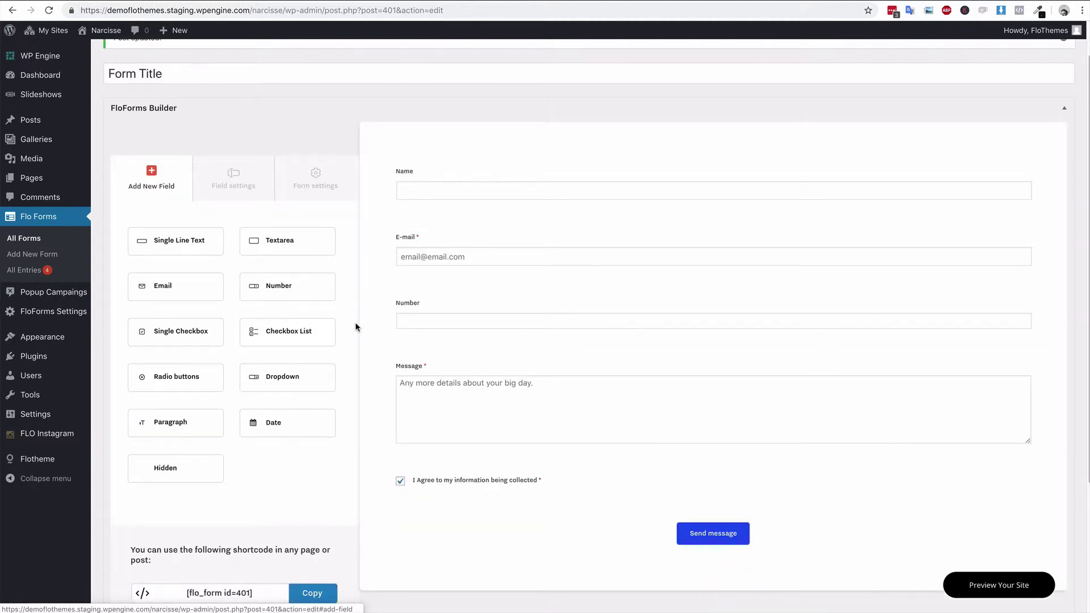
left_click(311, 335)
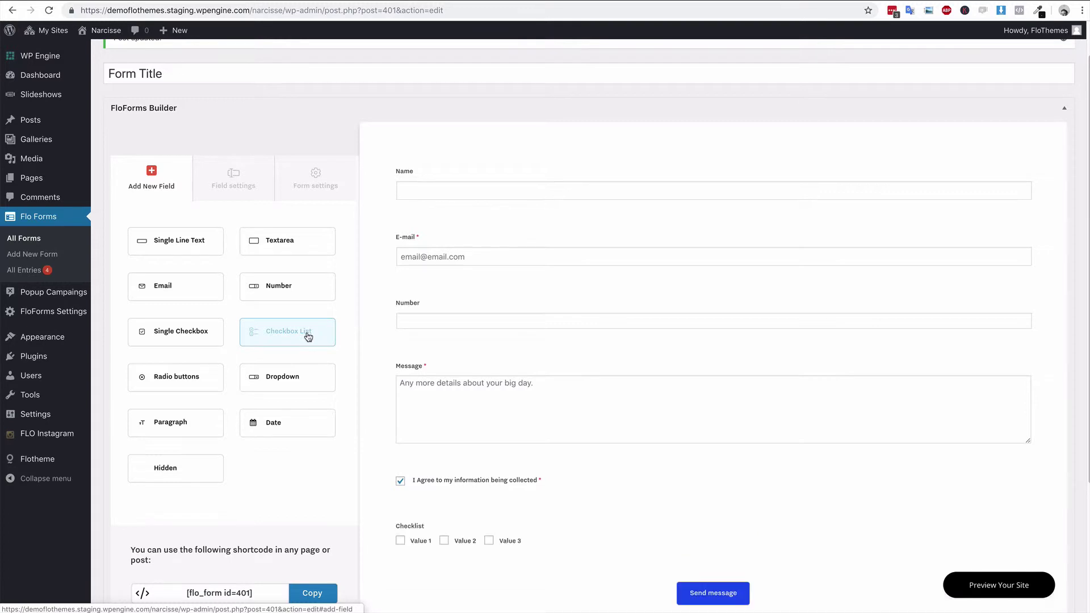
left_click_drag(713, 504, 709, 461)
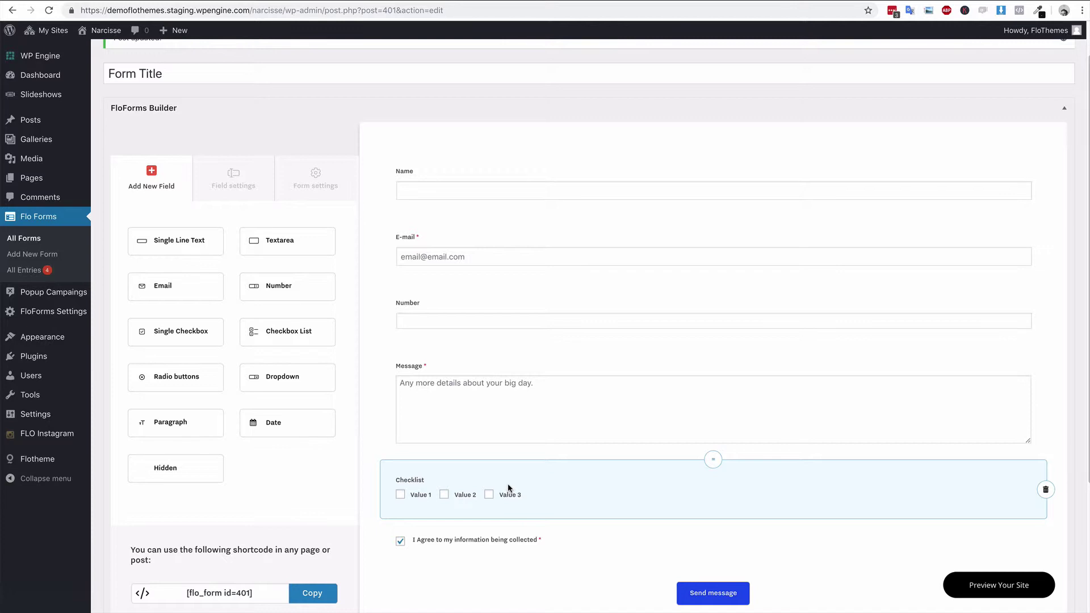
left_click(443, 484)
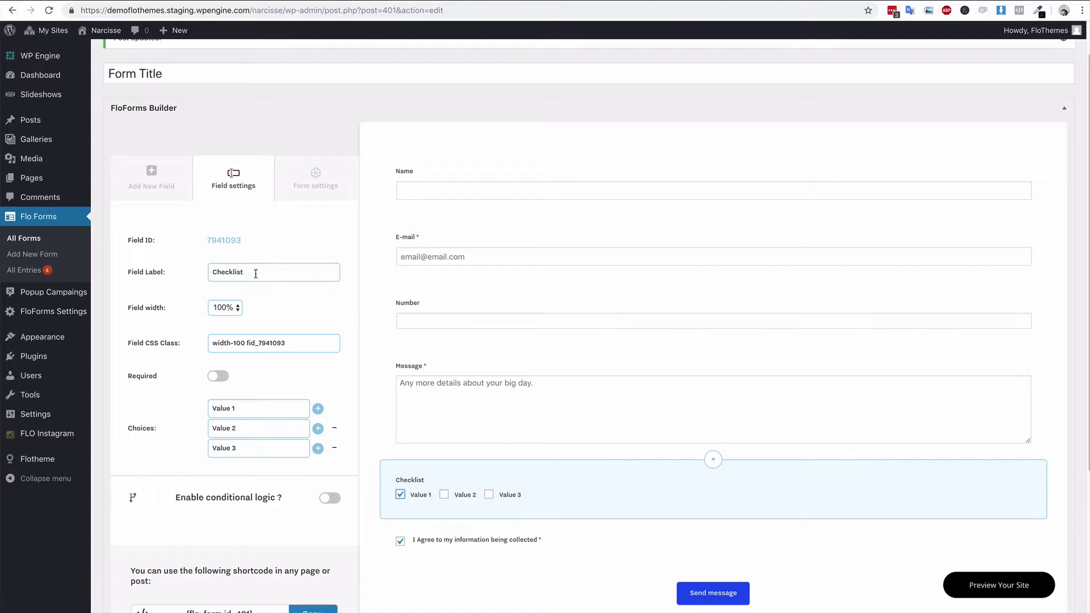
left_click_drag(255, 273, 203, 272)
type("What Type of Photo")
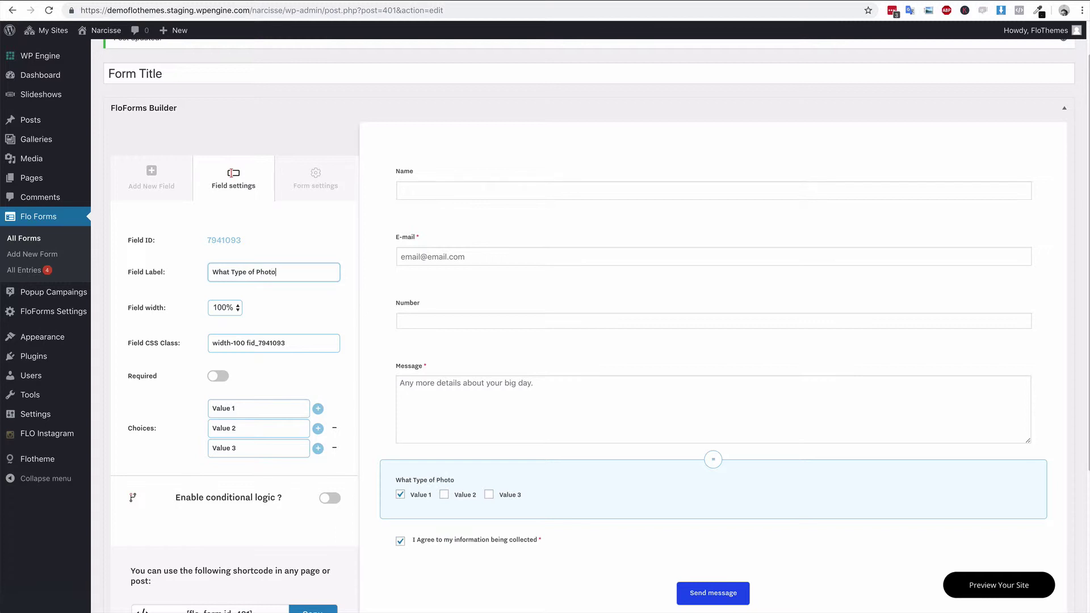
type("graphy are you needing")
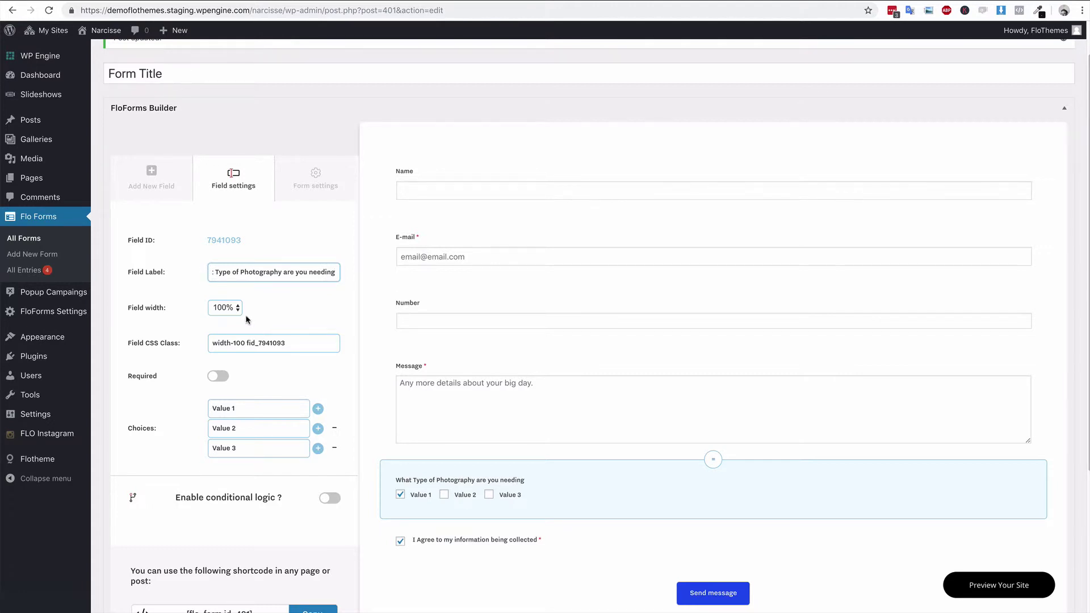
left_click(287, 363)
- Rename the checklist choices to Wedding, Portraits and Engagement Shoots
left_click(254, 407)
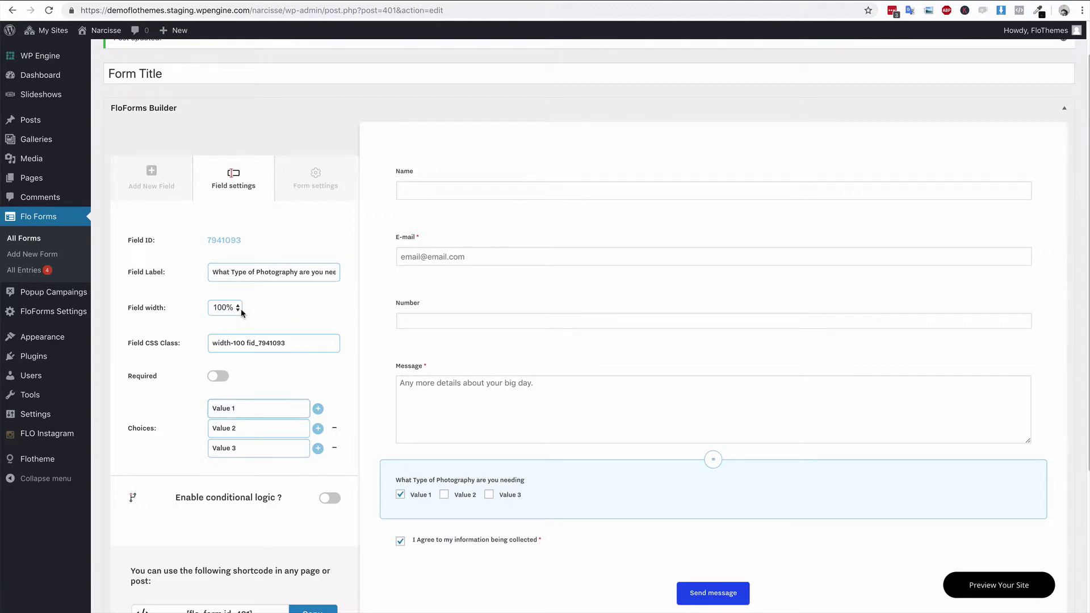
left_click_drag(265, 406, 211, 403)
type("Wedding")
key("Tab")
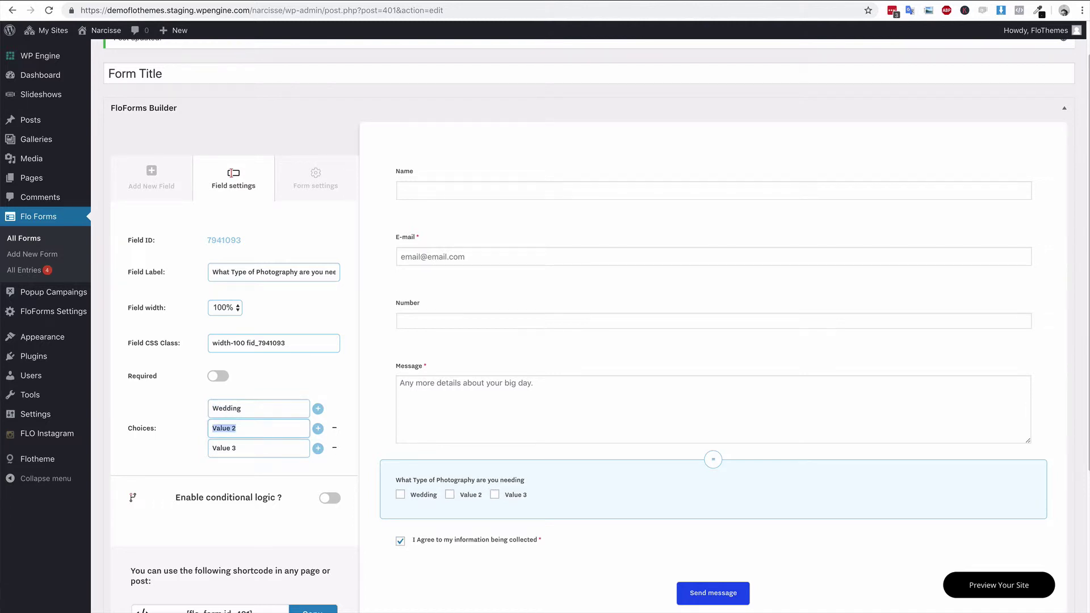
type("Portraits")
key("Tab")
type("Engagem")
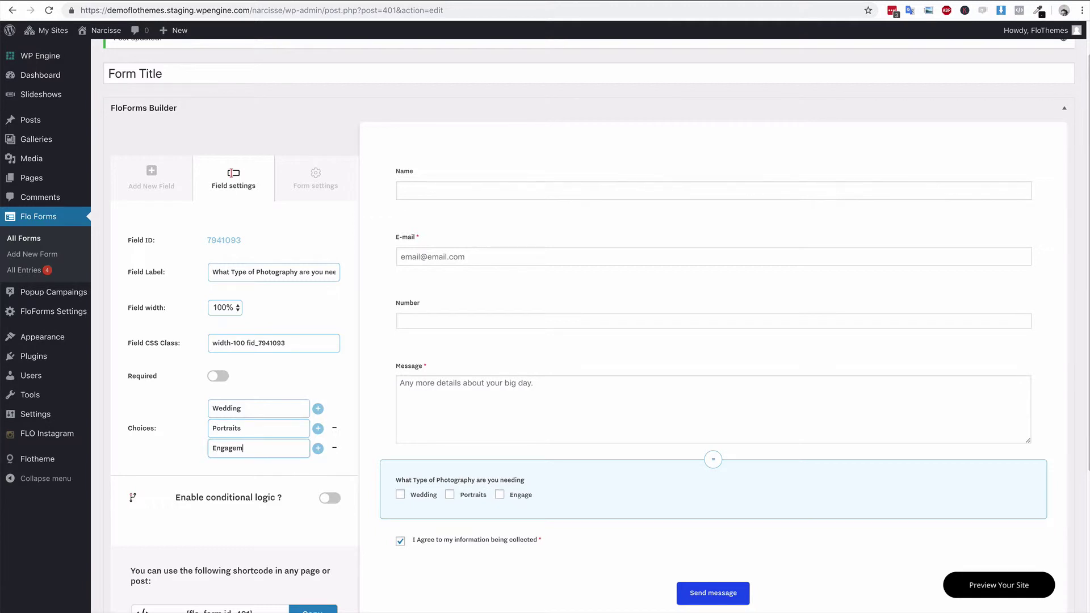
type("ent Shoots")
left_click(152, 182)
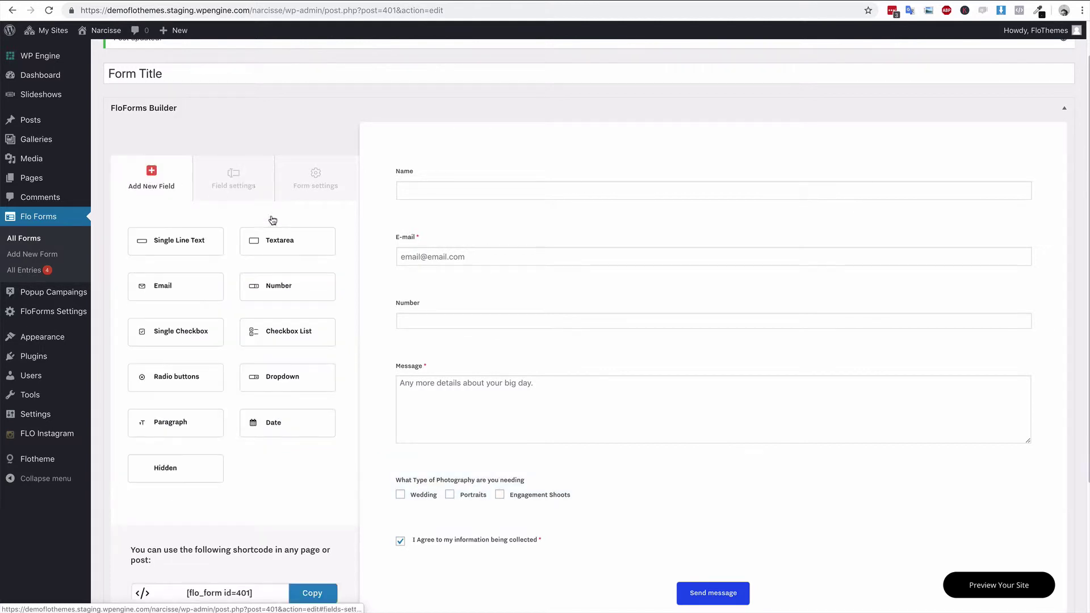
- Add a Radio button field to the form and open its settings
left_click(200, 381)
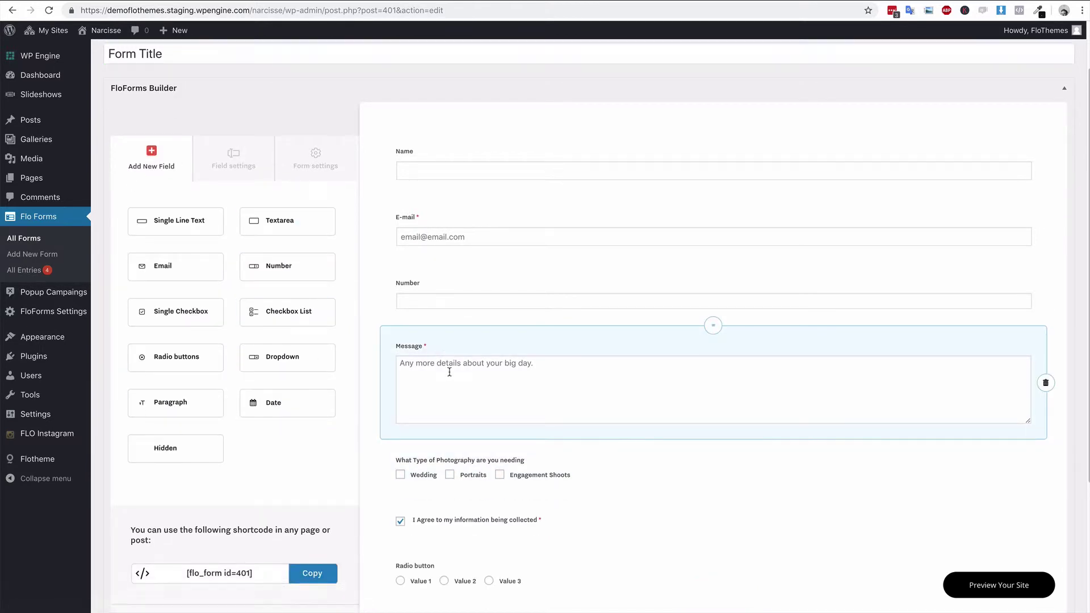
scroll(449, 372, "down", 3)
left_click_drag(710, 370, 713, 328)
left_click(420, 355)
scroll(317, 330, "up", 3)
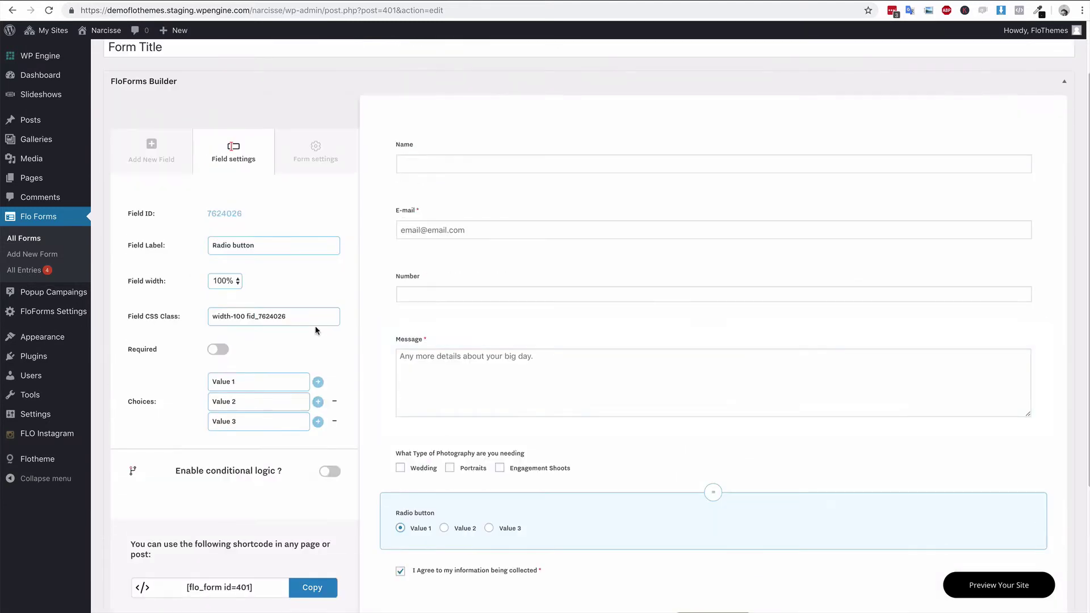
- Label the radio field 'How did you find me?' with choices Facebook, Instagram and Referral
triple_click(273, 246)
type("How did you find me?")
left_click_drag(255, 382, 210, 382)
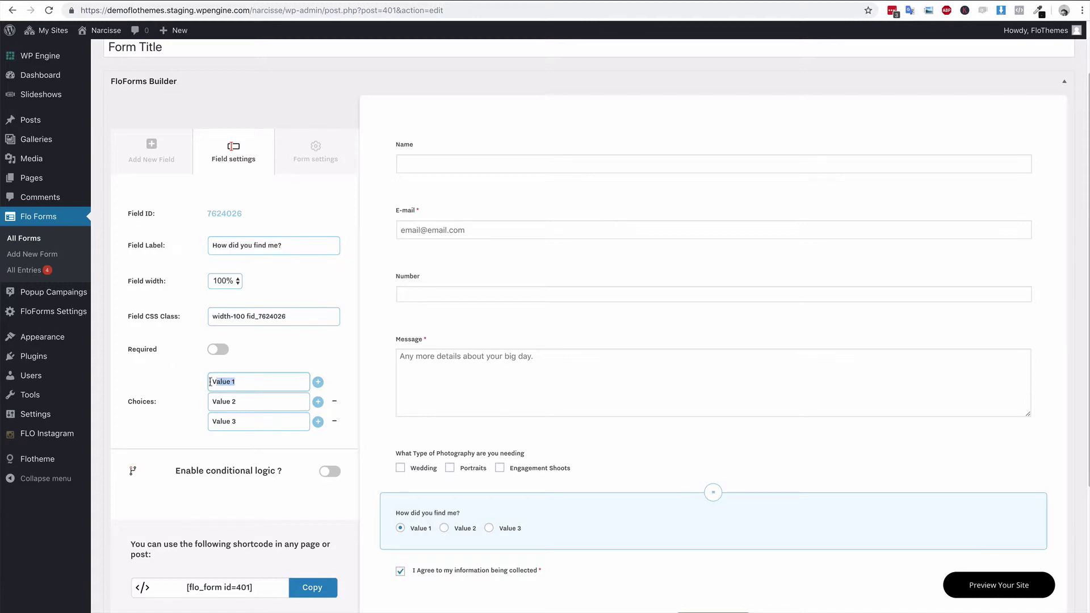
type("Facebook")
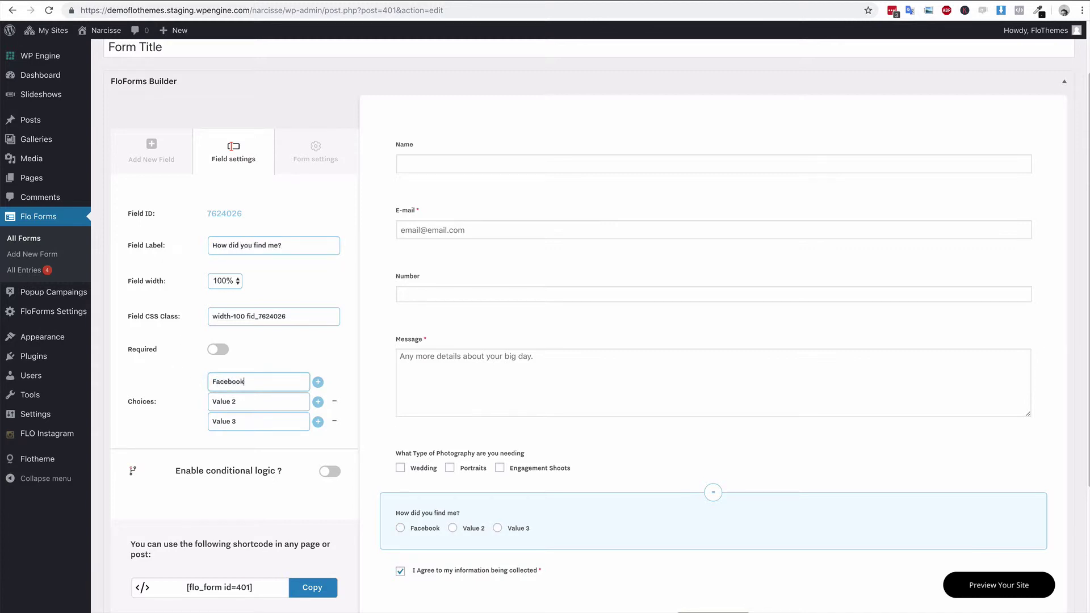
left_click_drag(242, 402, 210, 402)
type("/instagram")
key("BackSpace")
key("Delete")
type("I")
left_click_drag(241, 418, 210, 420)
type("Referral")
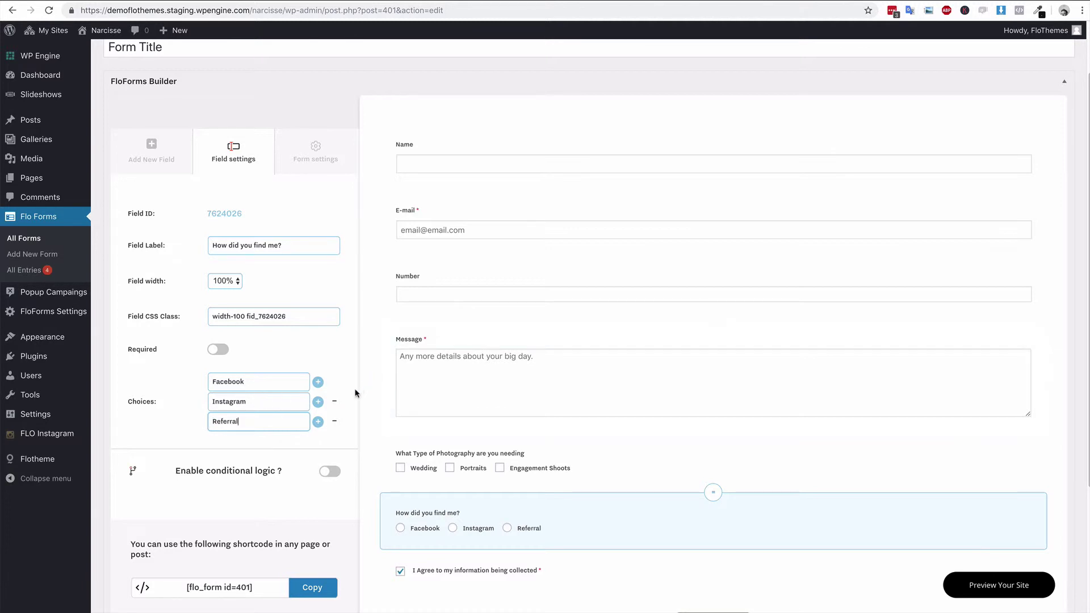
- Make the radio question required and bring up the list of field types
scroll(1045, 522, "down", 3)
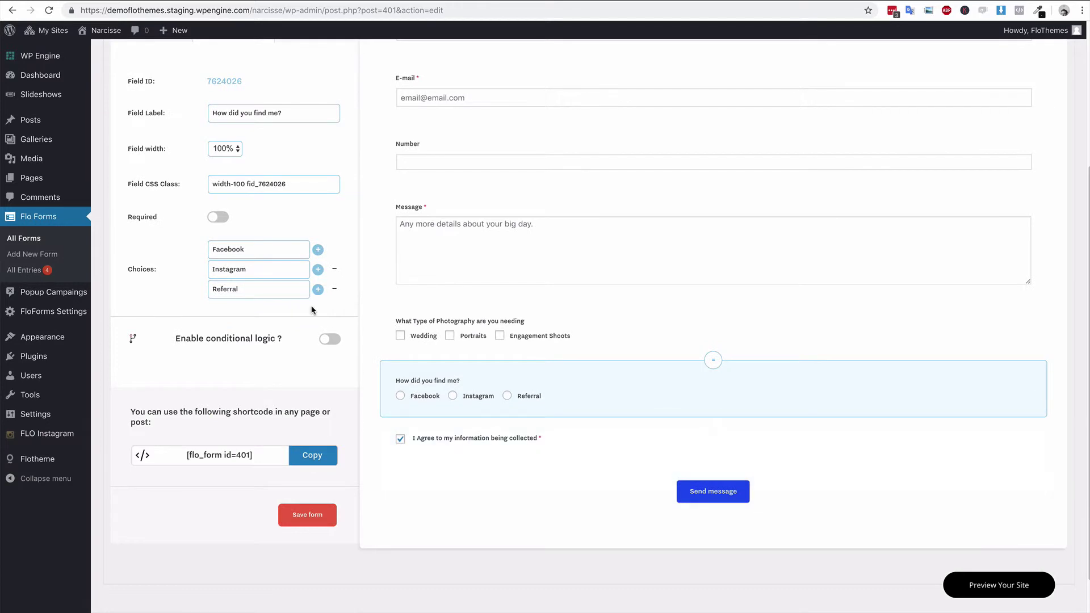
left_click(218, 217)
scroll(509, 429, "up", 2)
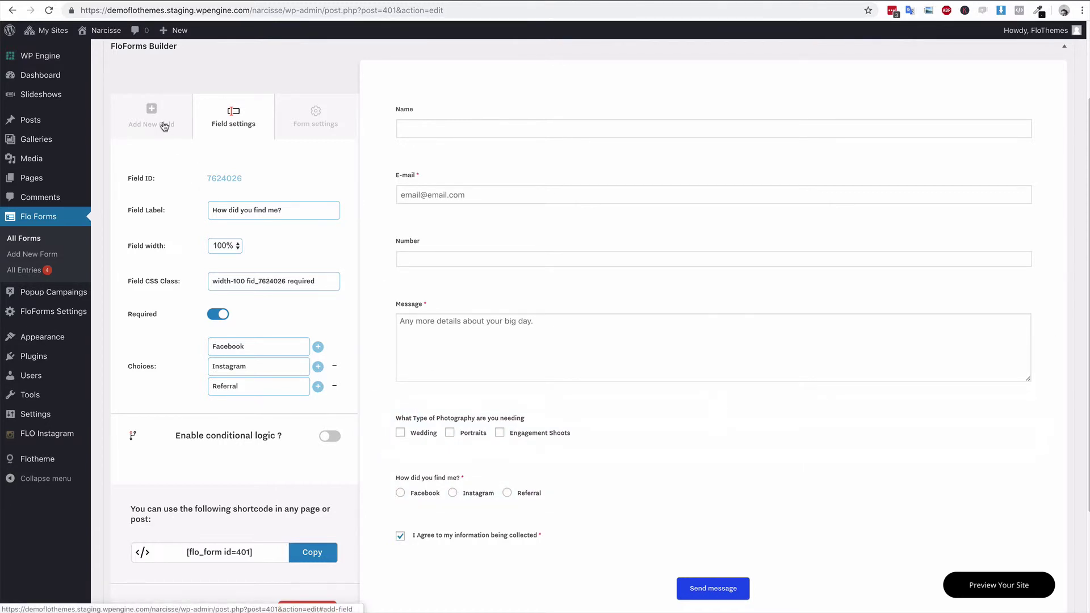
left_click(164, 126)
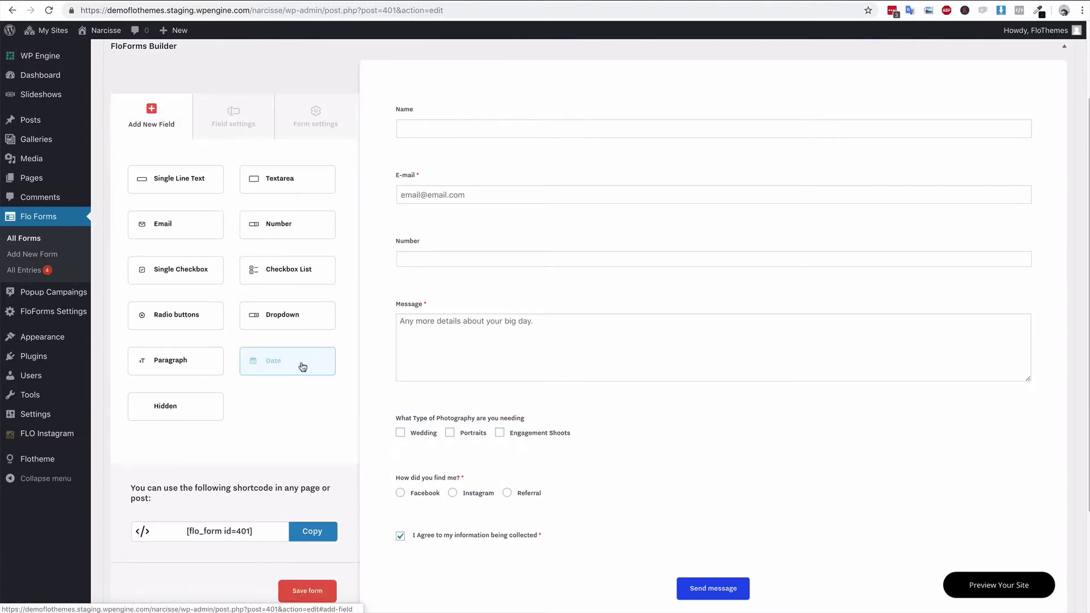
- Add a Dropdown field above the I Agree checkbox and open its settings
left_click(280, 314)
scroll(511, 426, "down", 1)
left_click_drag(712, 521, 516, 490)
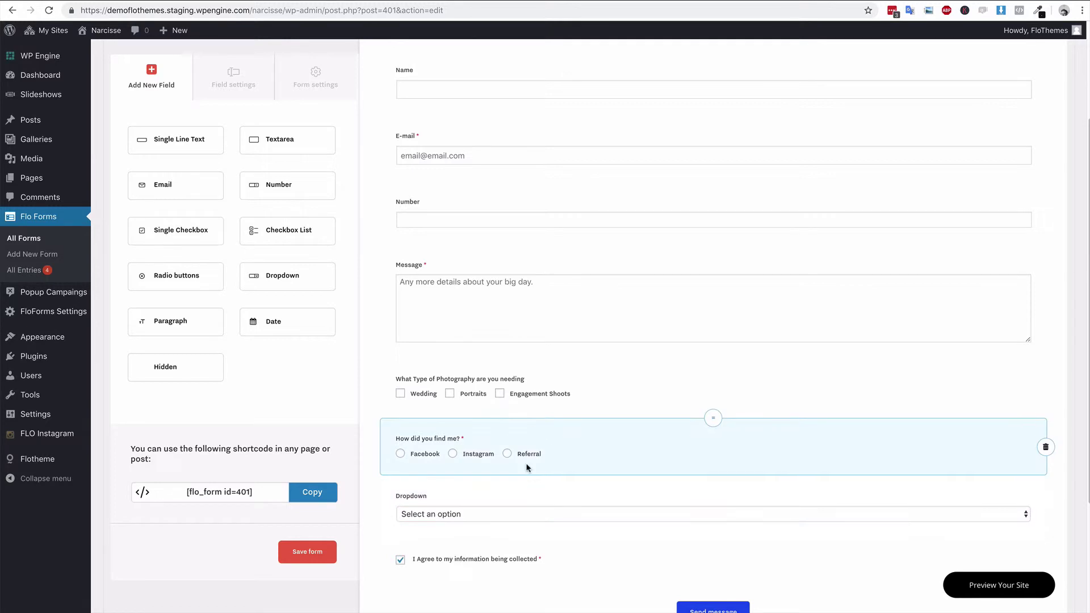
left_click(521, 490)
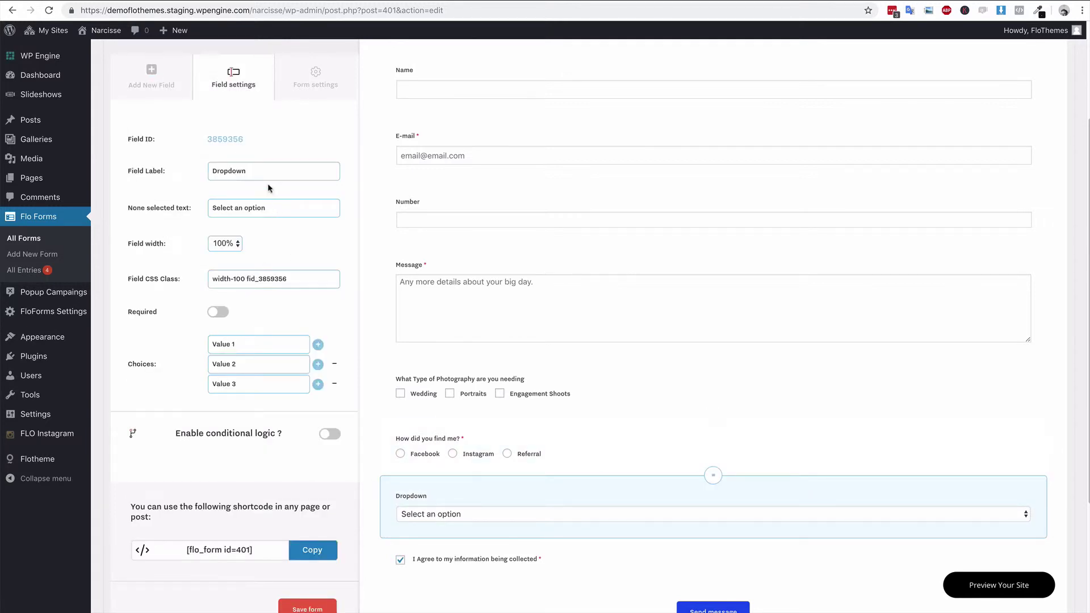
- Label the dropdown 'how did you find me?', keeping the 'Select an option' placeholder
left_click_drag(268, 173, 206, 174)
type("ho")
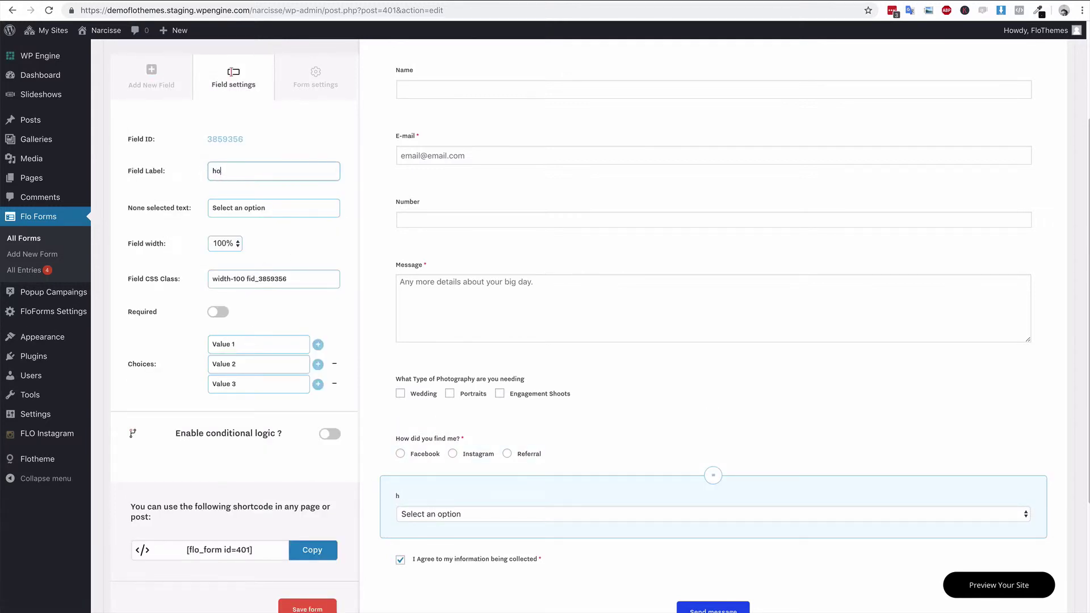
type("w did you find me?")
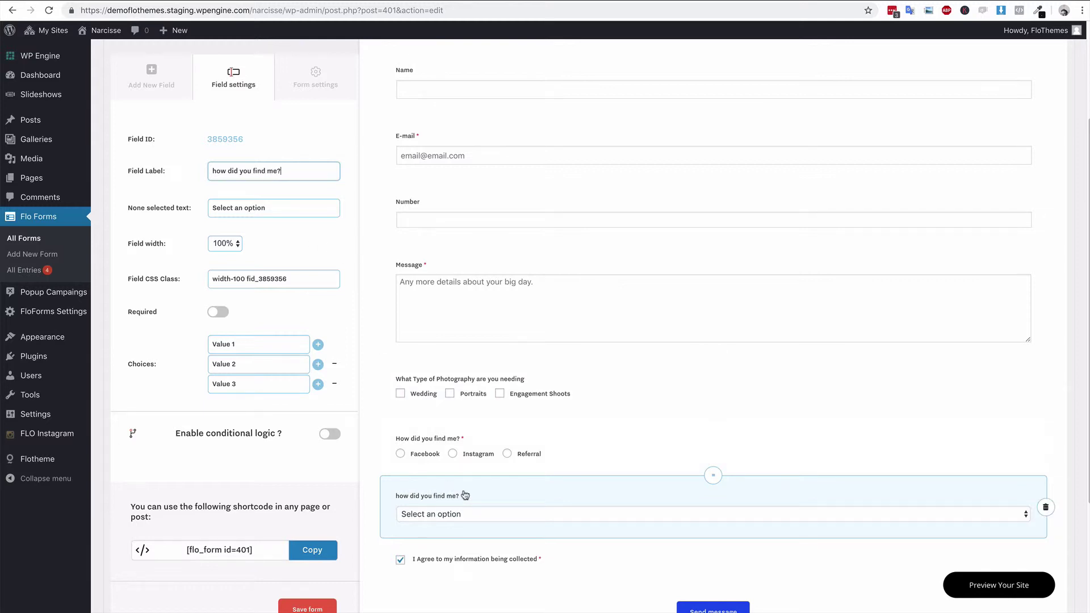
triple_click(257, 208)
left_click(284, 207)
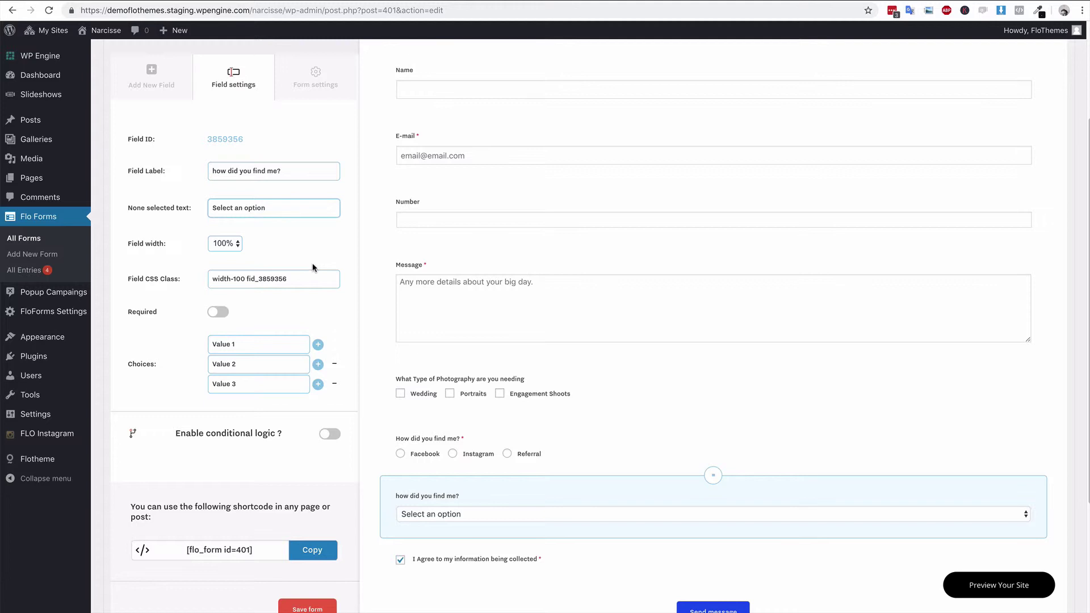
- Set the dropdown choices to Facebook, Instagram and Referral and make it required
left_click_drag(264, 345, 195, 346)
type("Facebook")
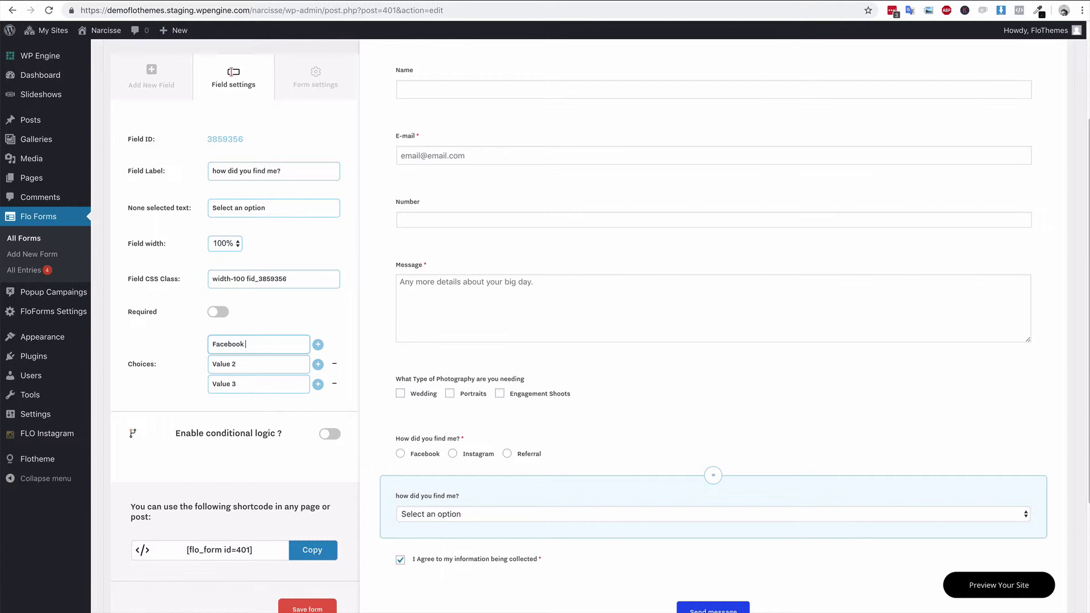
key("Tab")
type("Instagram")
key("Tab")
type("Ref")
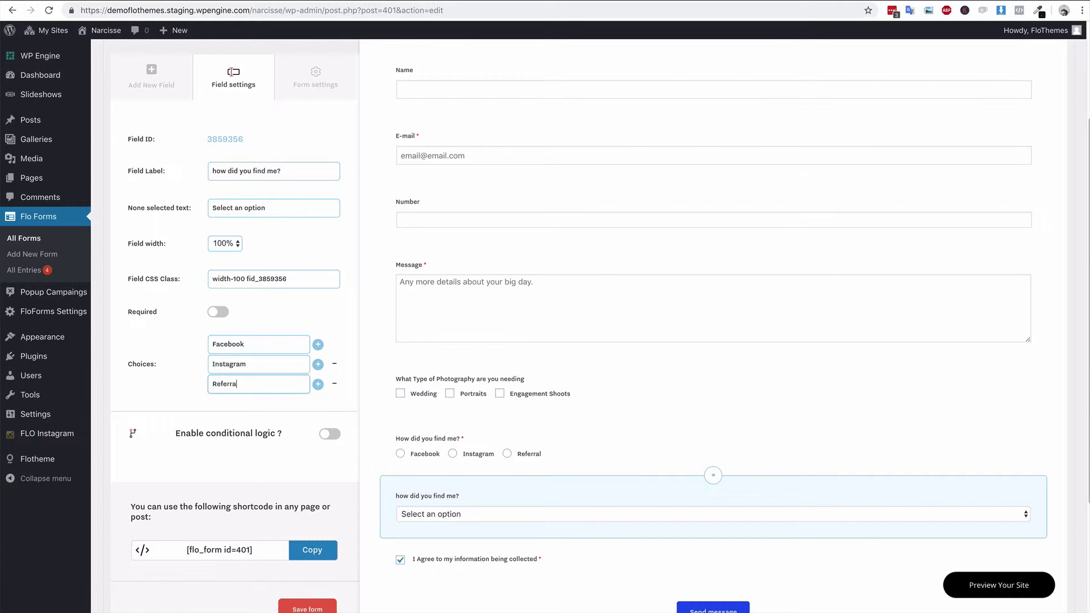
left_click(218, 311)
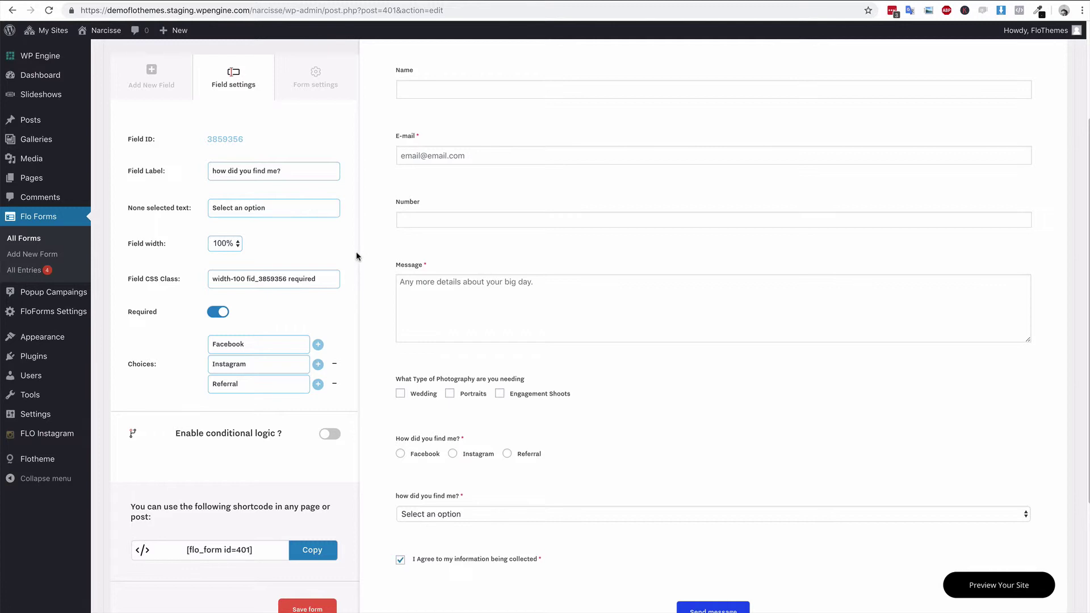
scroll(356, 251, "up", 1)
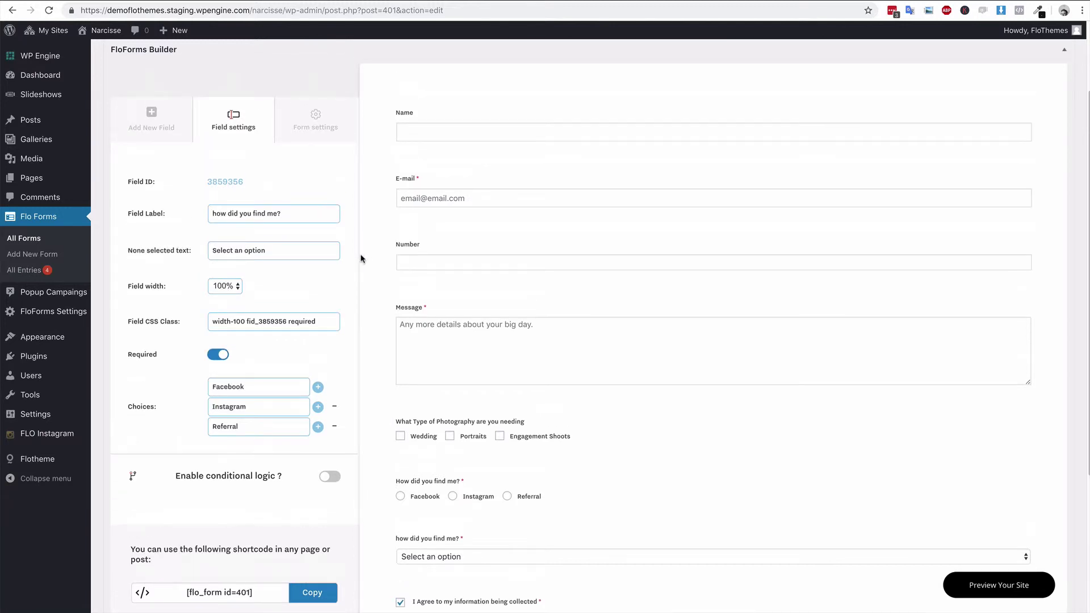
left_click(466, 121)
left_click(238, 287)
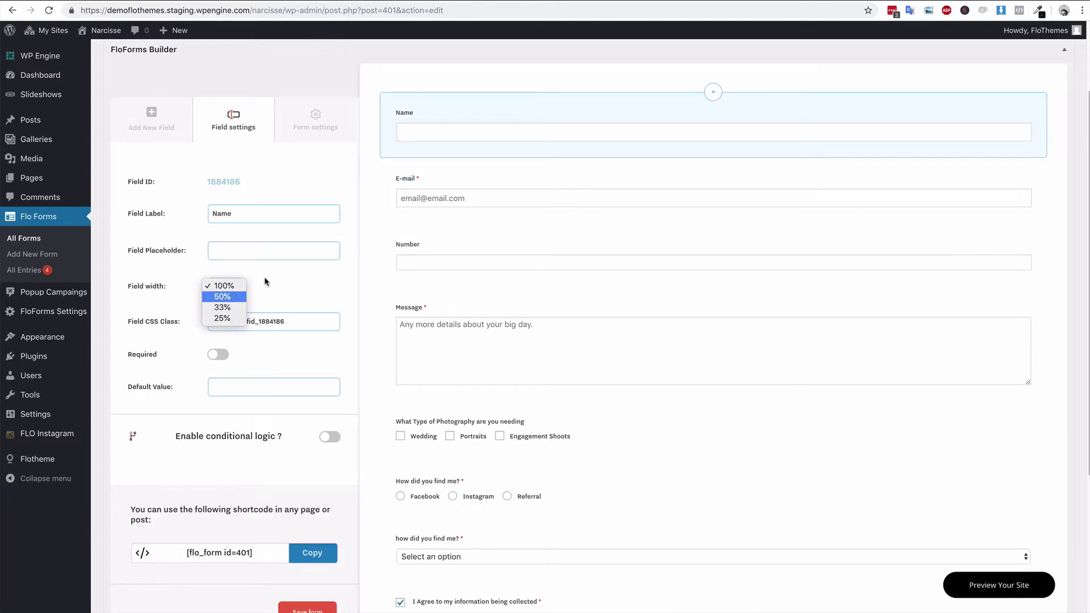
left_click(230, 295)
left_click(233, 286)
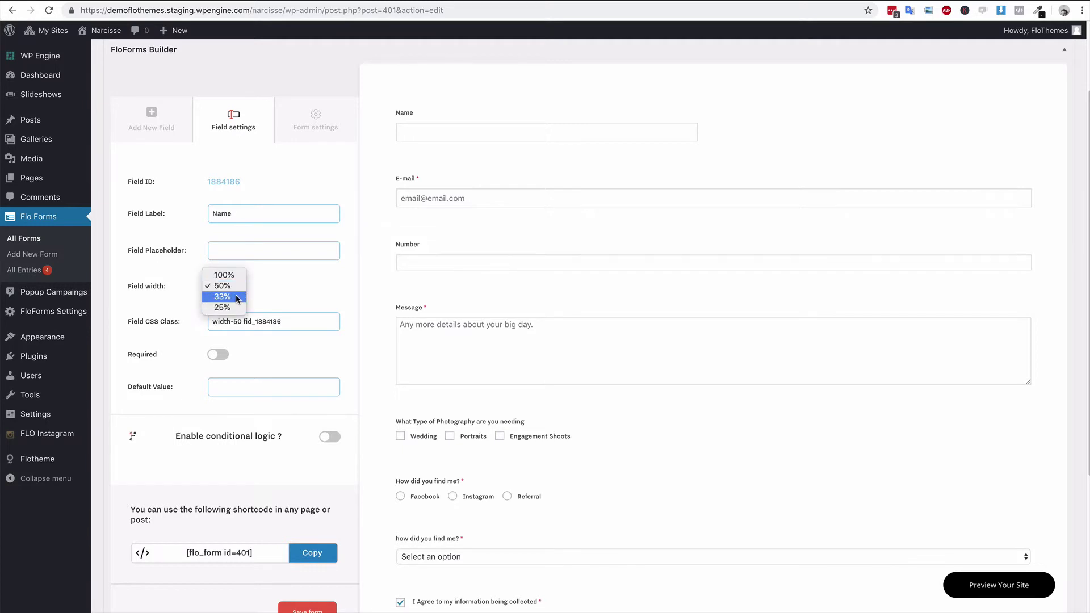
left_click(237, 298)
left_click(230, 286)
left_click(229, 297)
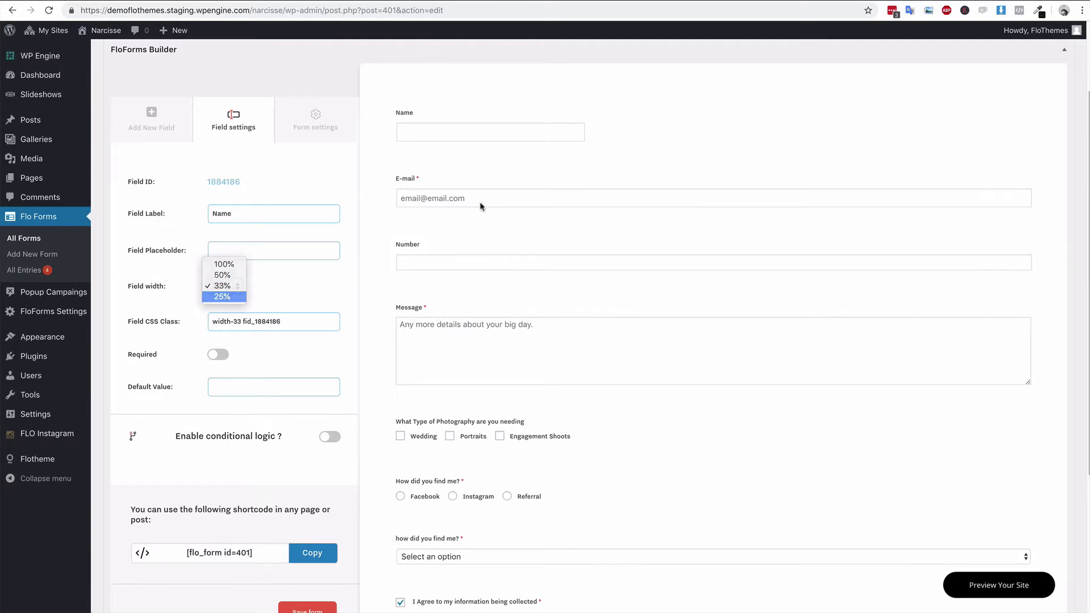
left_click(233, 286)
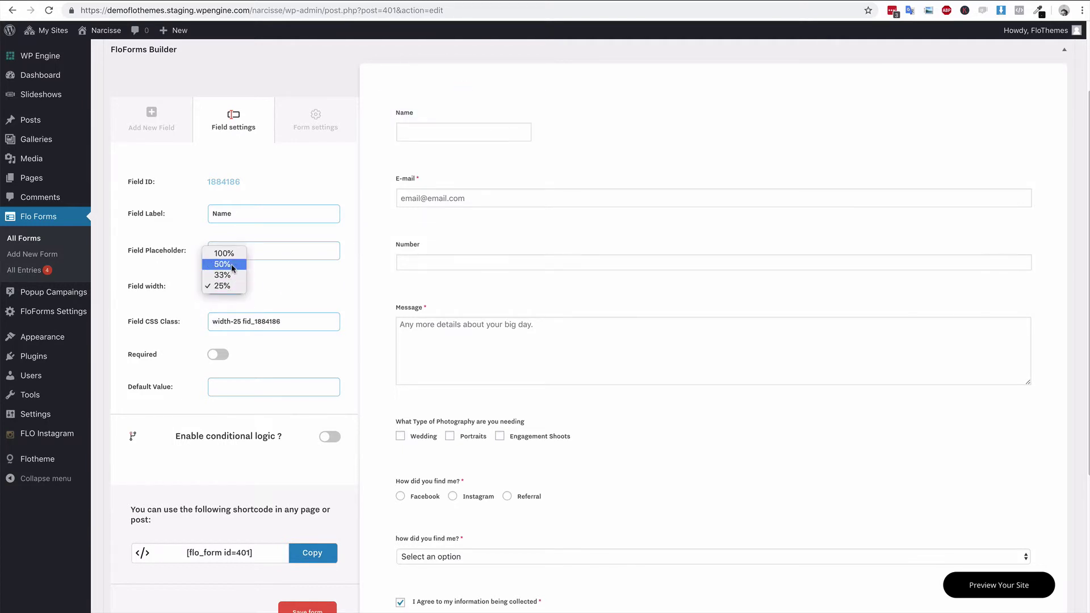
left_click(549, 208)
left_click(578, 176)
left_click(236, 285)
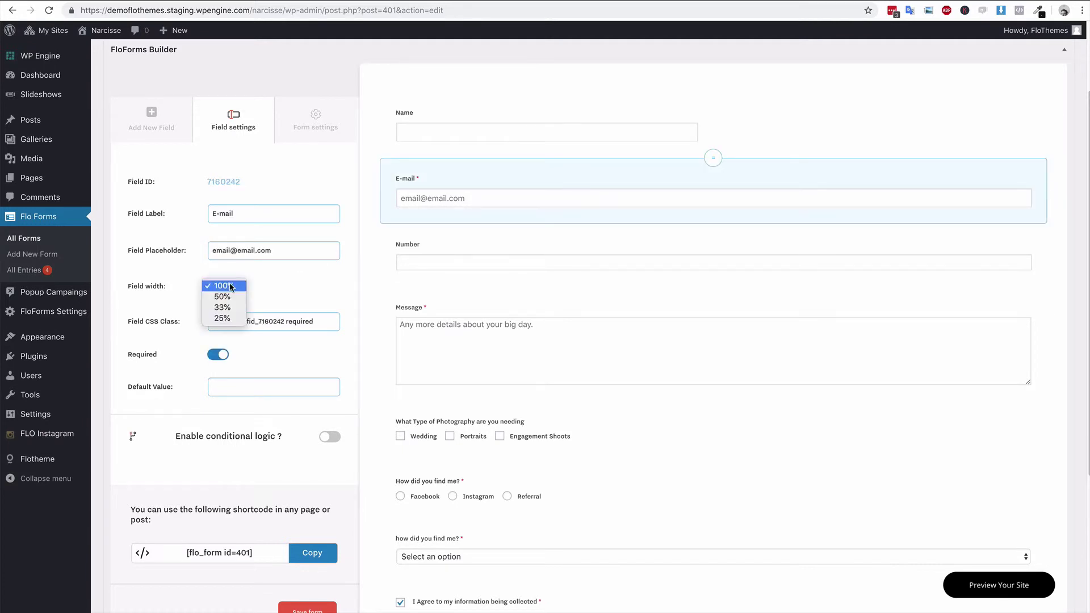
left_click(229, 297)
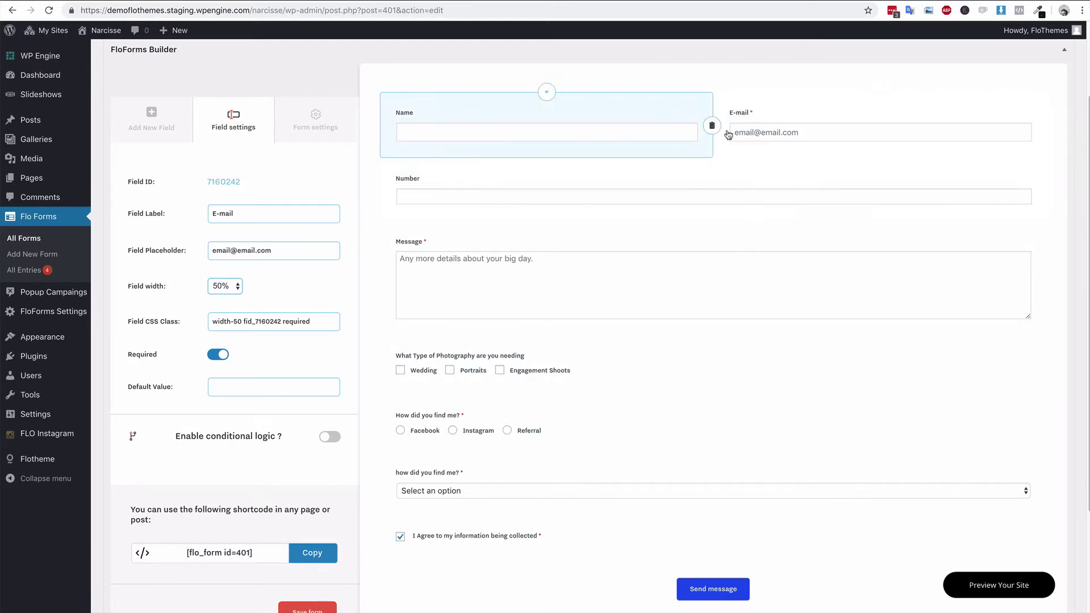
left_click(222, 286)
left_click(229, 277)
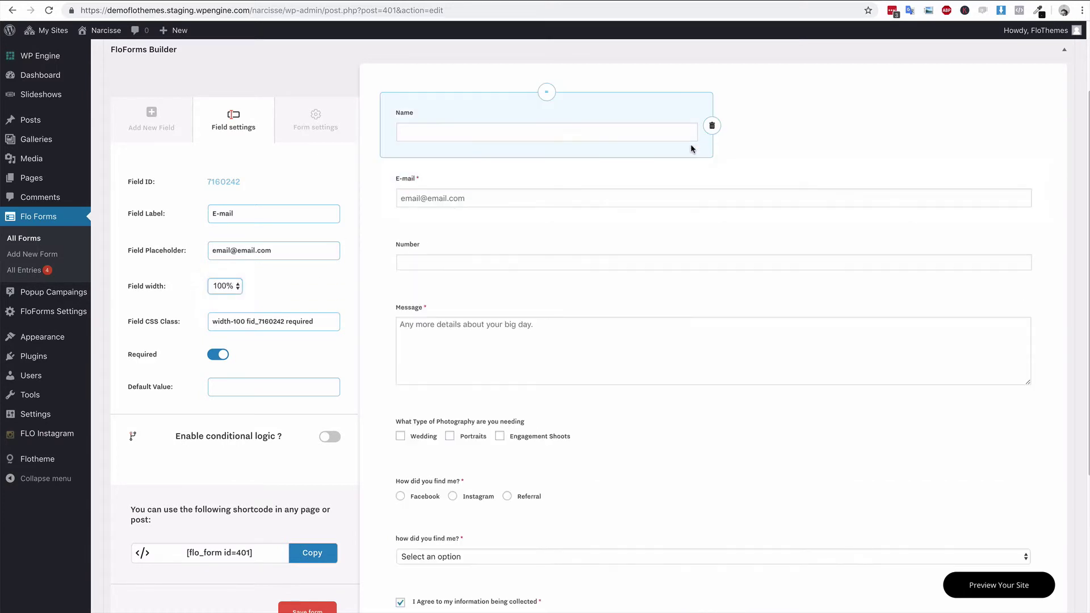
left_click(596, 119)
left_click(229, 288)
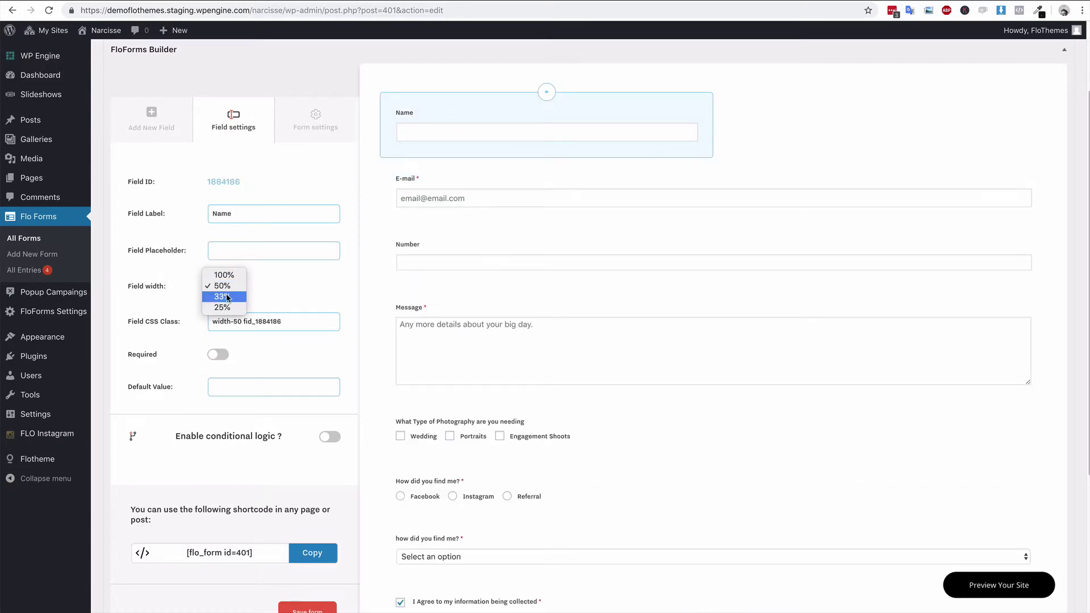
left_click(228, 277)
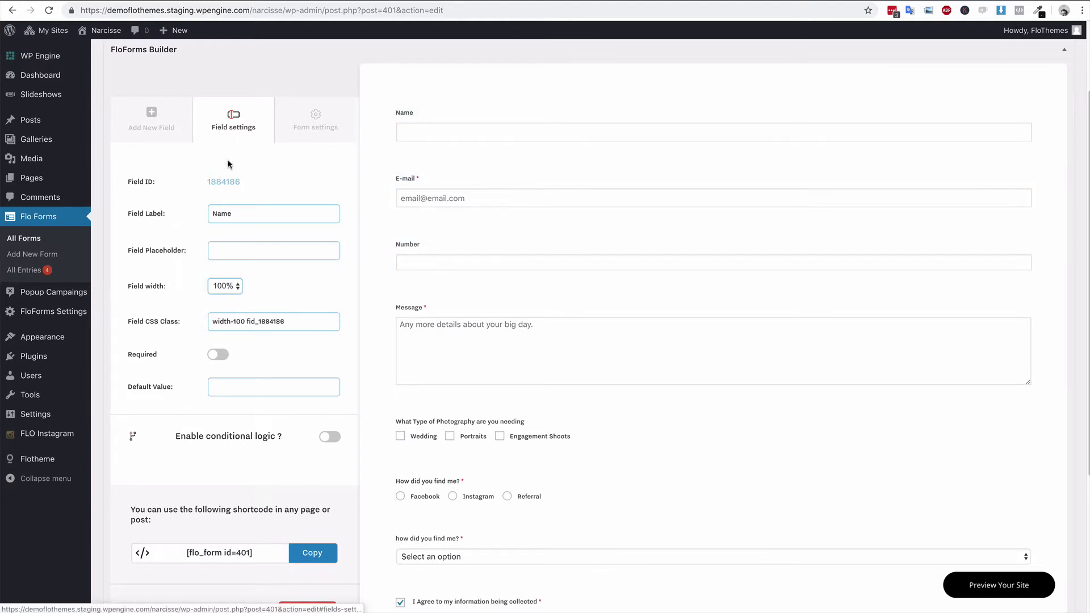
- Add a Lorem ipsum Paragraph block above the I Agree checkbox
left_click(167, 133)
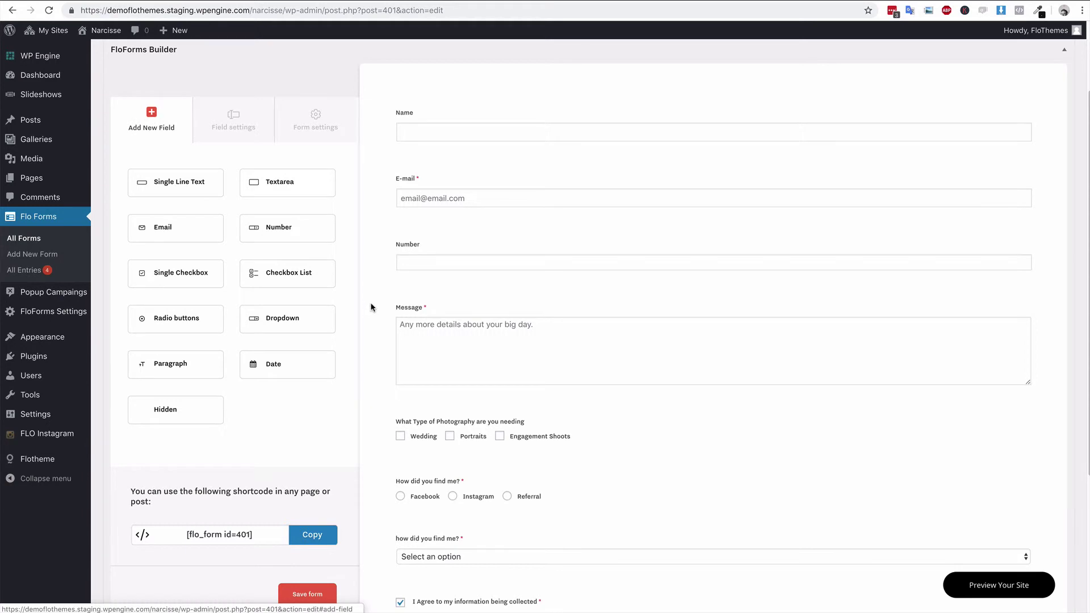
scroll(372, 307, "down", 2)
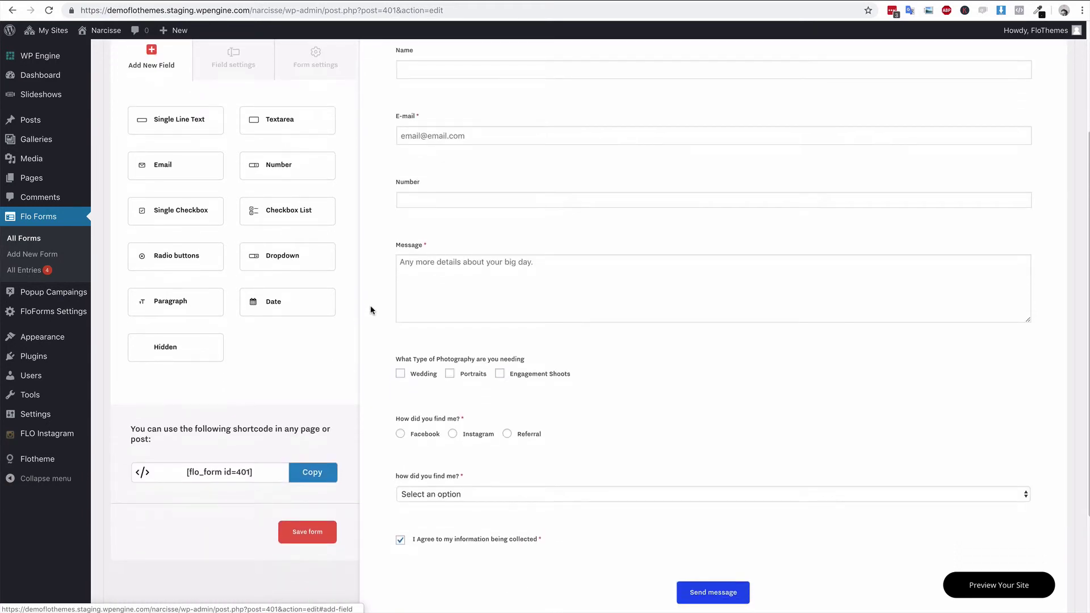
left_click_drag(165, 302, 530, 500)
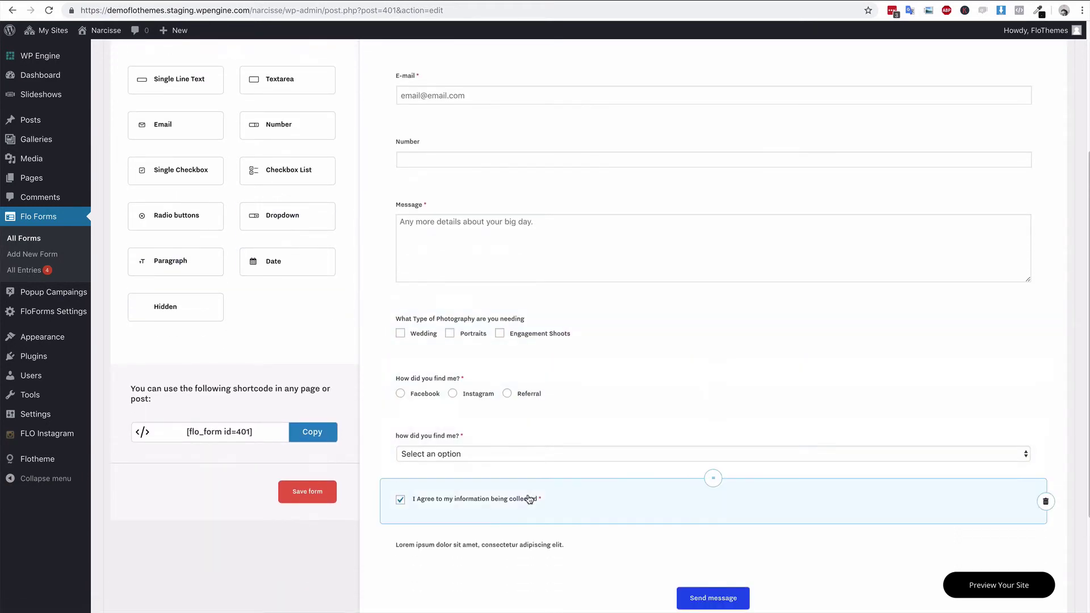
left_click_drag(710, 522, 556, 460)
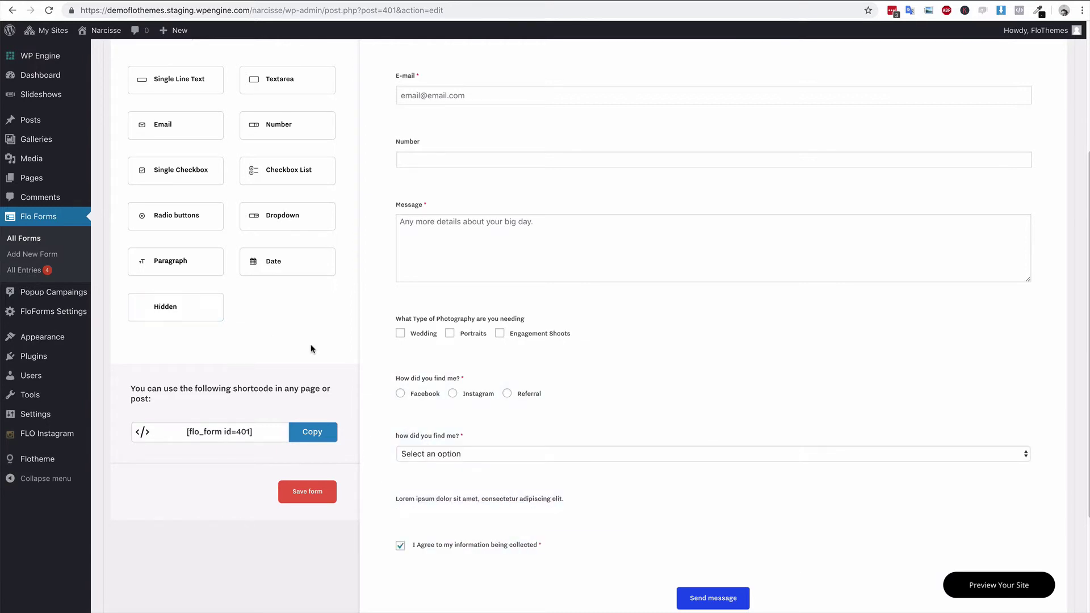
- Add a Date field at the end of the form
scroll(311, 349, "up", 2)
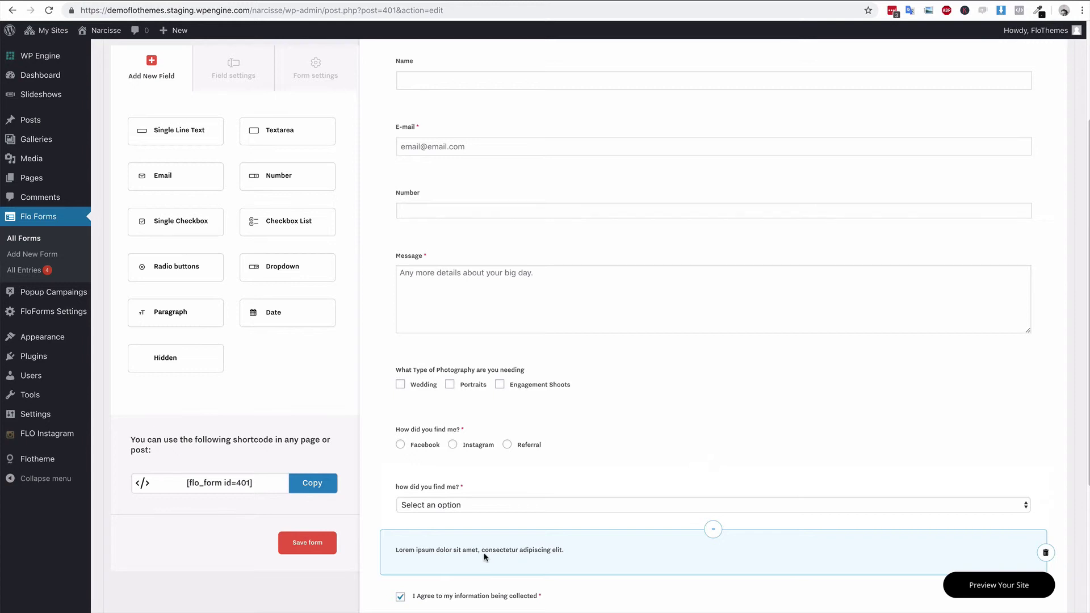
scroll(281, 309, "down", 1)
left_click(274, 292)
scroll(619, 380, "down", 4)
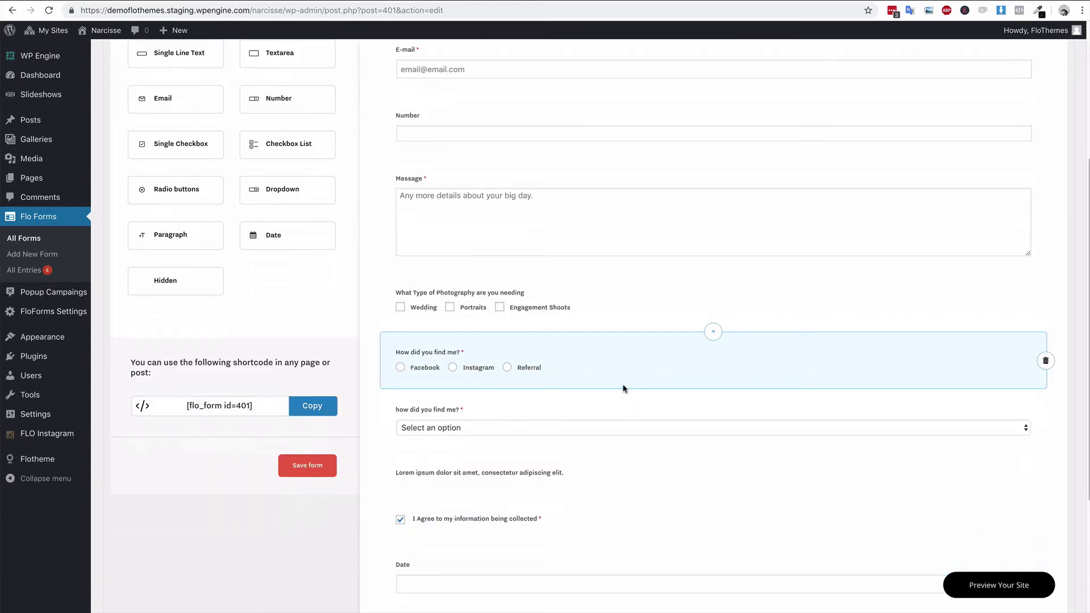
- Move the Date field above the consent checkbox
left_click(492, 538)
left_click_drag(713, 513, 713, 478)
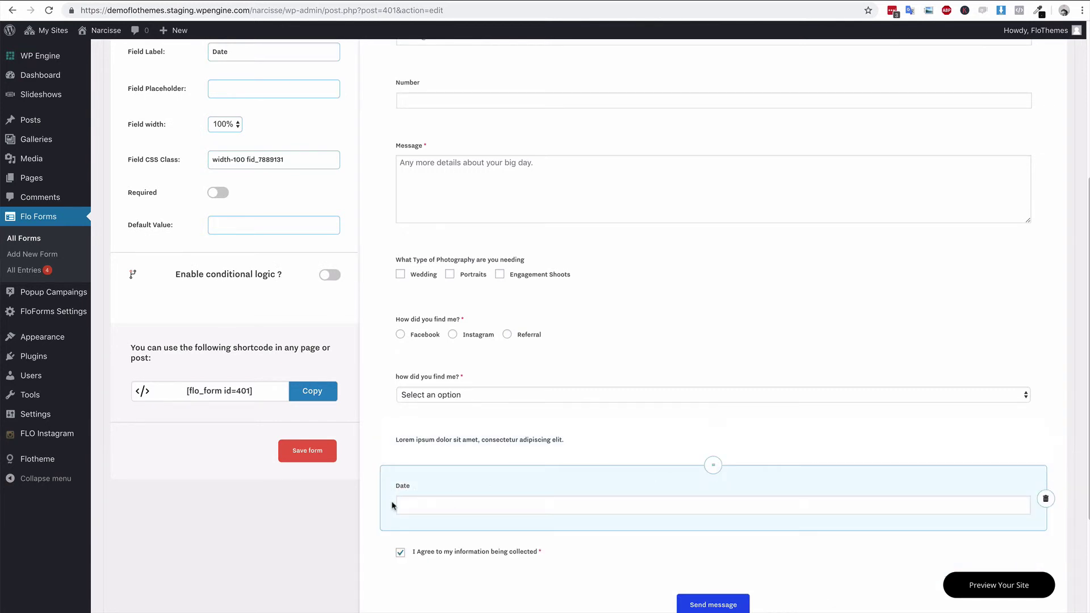
scroll(494, 487, "down", 1)
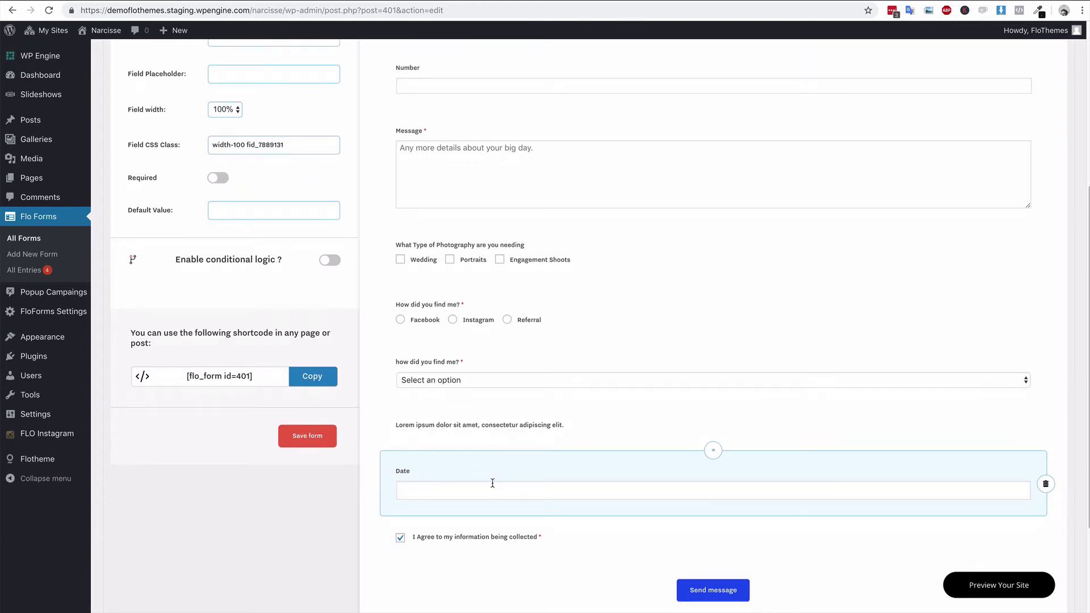
scroll(504, 480, "down", 4)
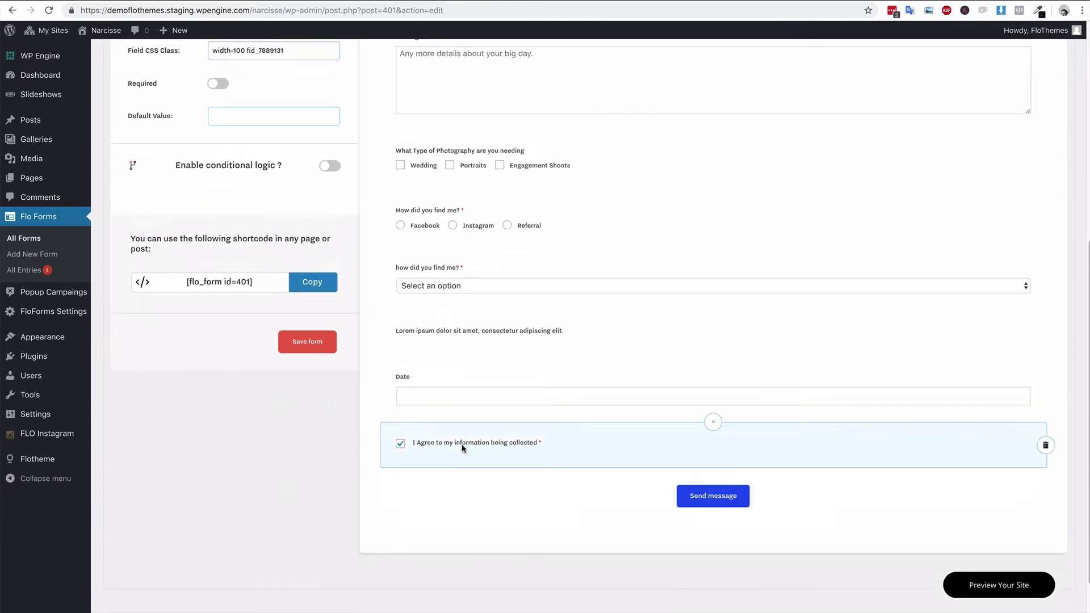
scroll(388, 422, "up", 10)
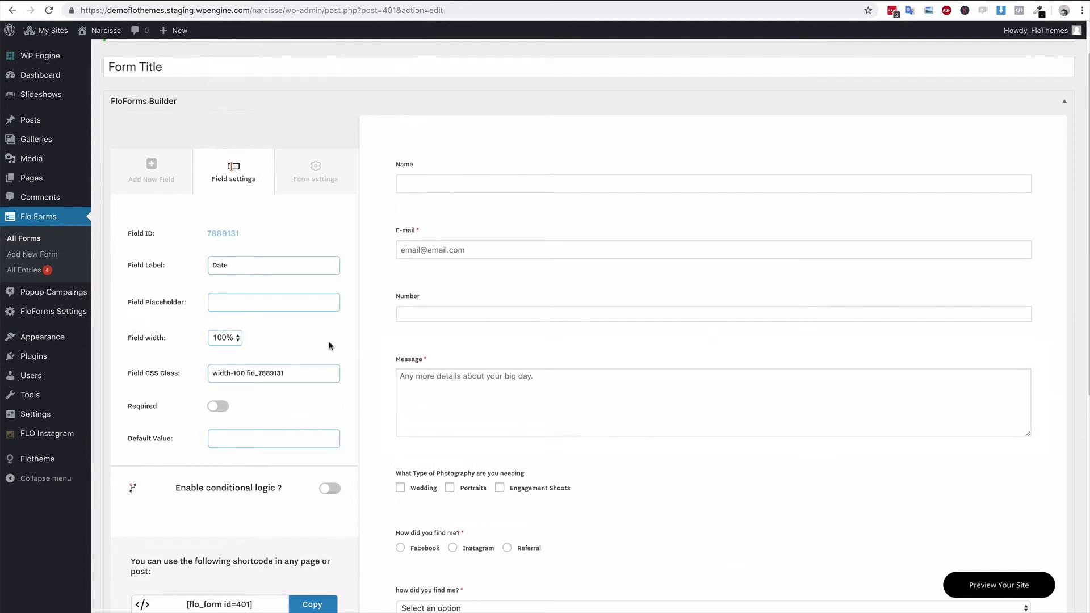
scroll(341, 409, "down", 1)
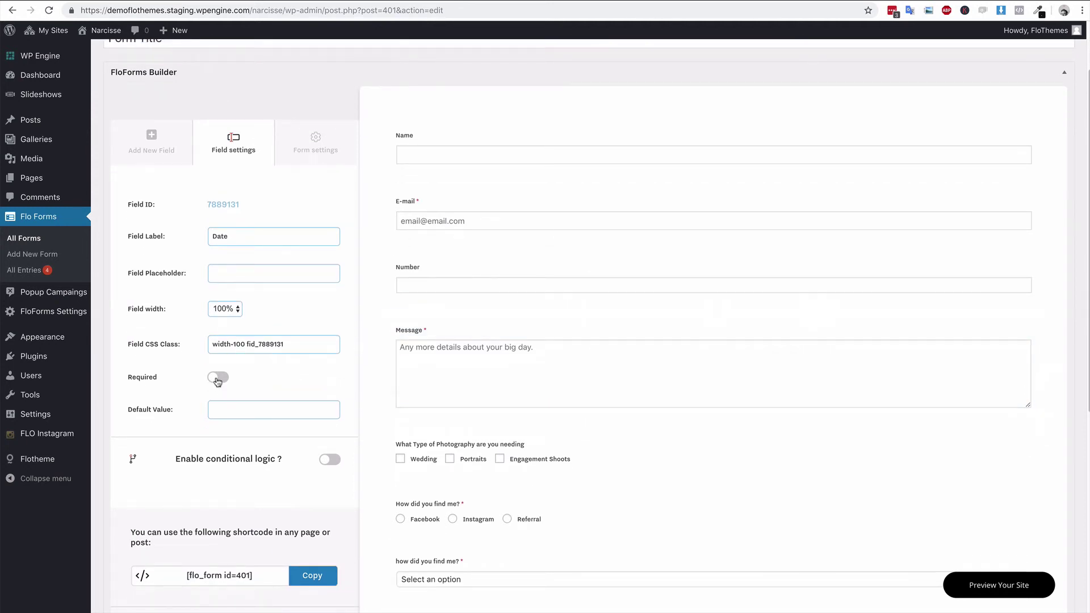
- Leave the Date field optional and save the form
left_click(218, 378)
left_click(217, 378)
scroll(738, 432, "down", 3)
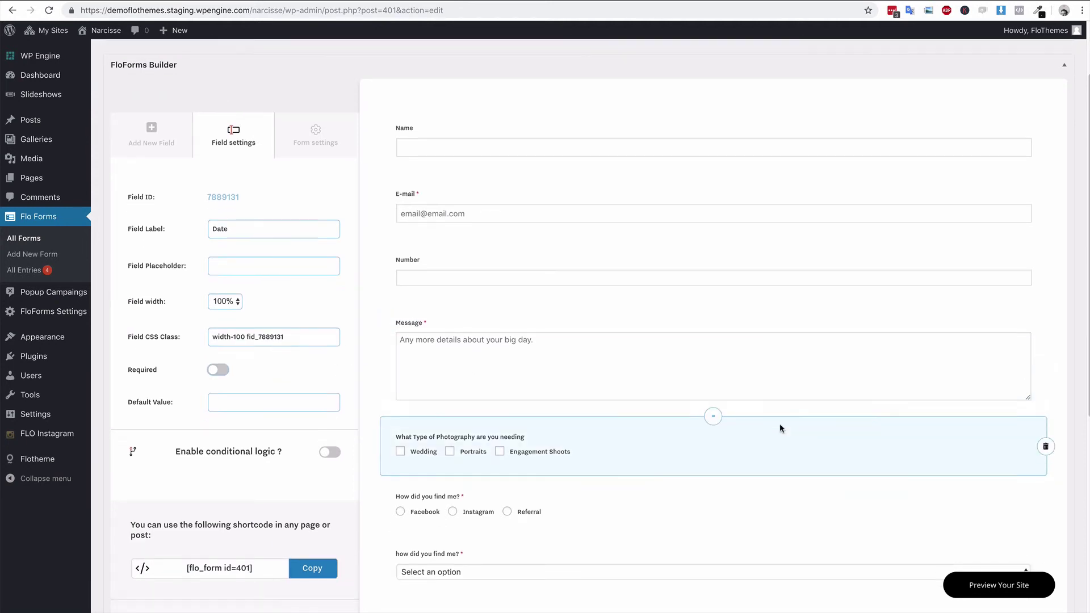
left_click(308, 462)
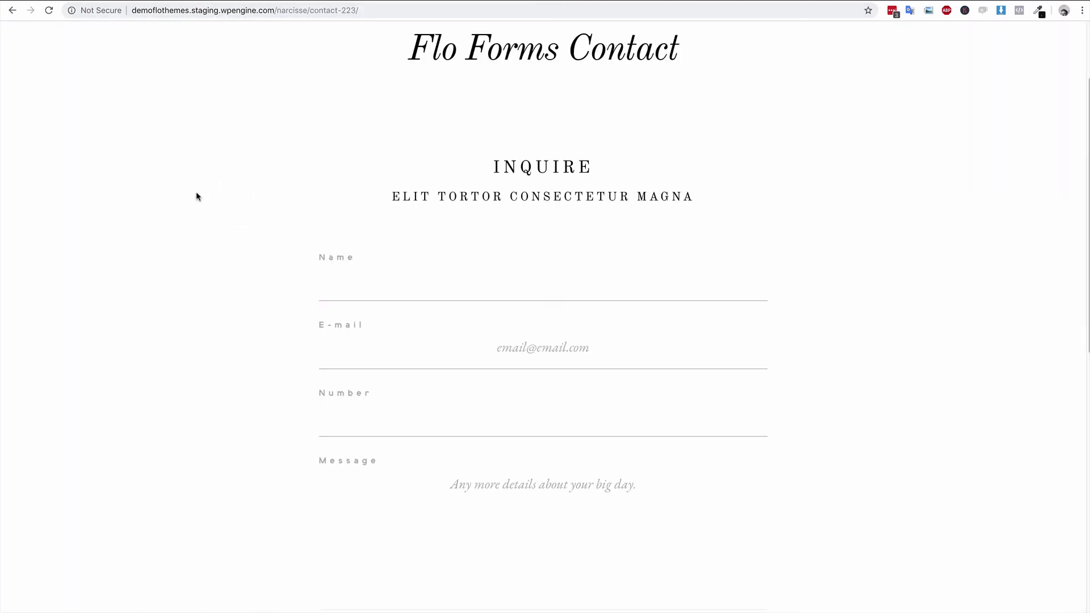
- Reload the live Contact page and try the Number and Message fields
key("super+r")
scroll(235, 207, "down", 5)
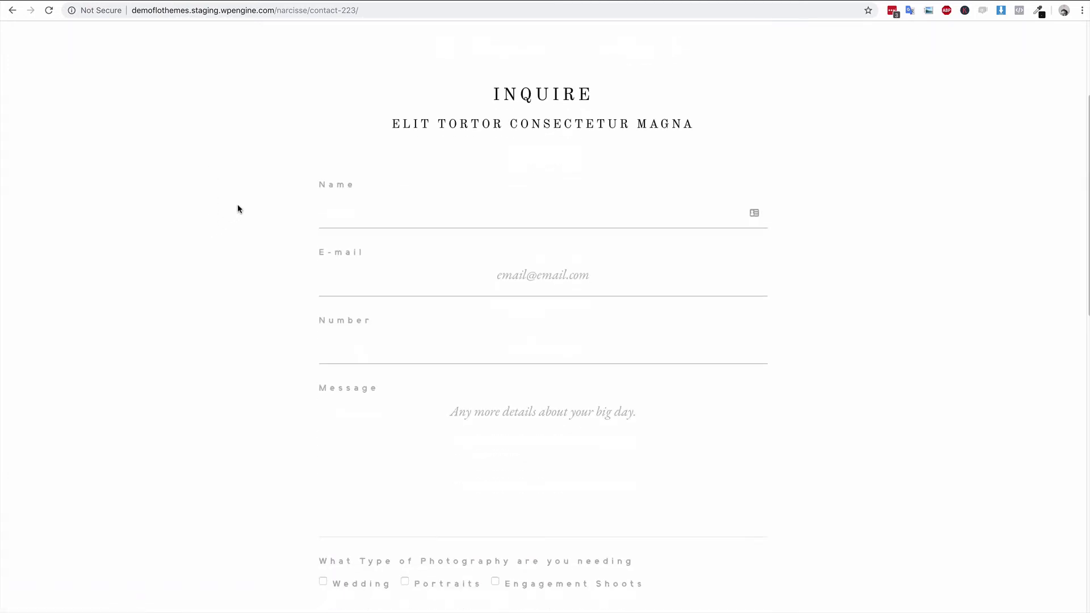
scroll(245, 226, "down", 2)
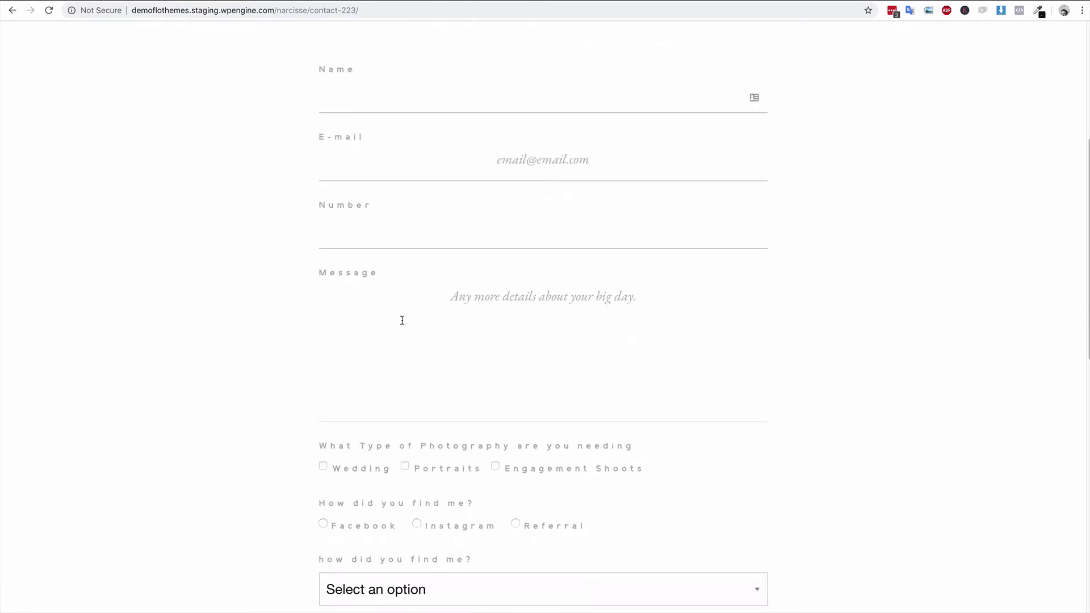
left_click(378, 227)
left_click(531, 287)
- Tick Wedding, Portraits and Engagement Shoots photography types, toggling the last two off and on
left_click(140, 378)
scroll(340, 428, "down", 1)
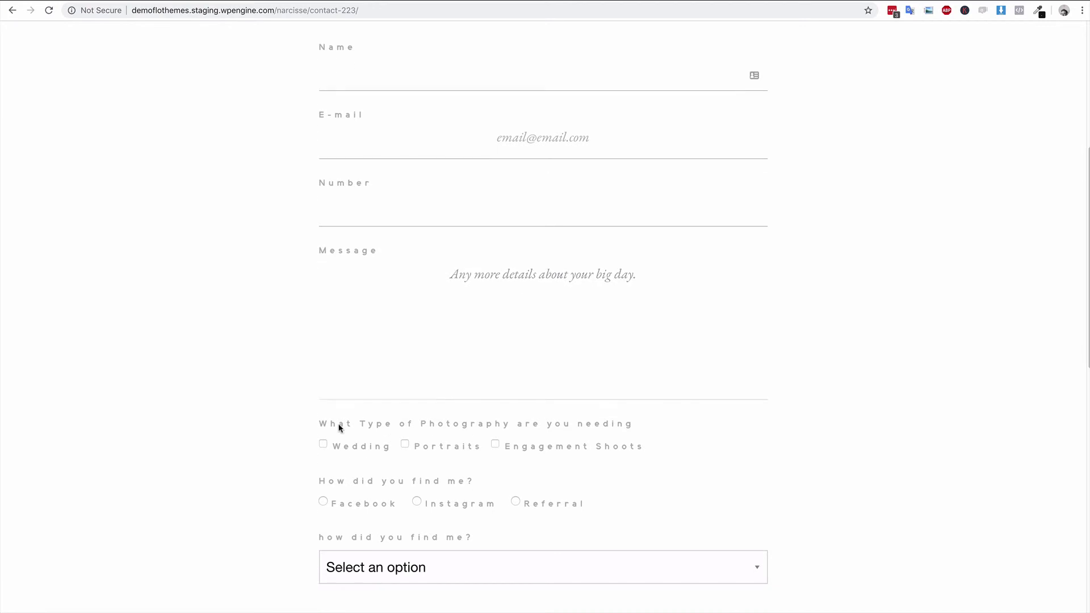
left_click(405, 429)
left_click(495, 429)
left_click(405, 430)
left_click(496, 429)
left_click(405, 430)
left_click(494, 430)
- Test the radio answers ending on Referral, and choose Instagram in the dropdown
left_click(417, 487)
left_click(323, 487)
left_click(521, 487)
scroll(437, 437, "down", 4)
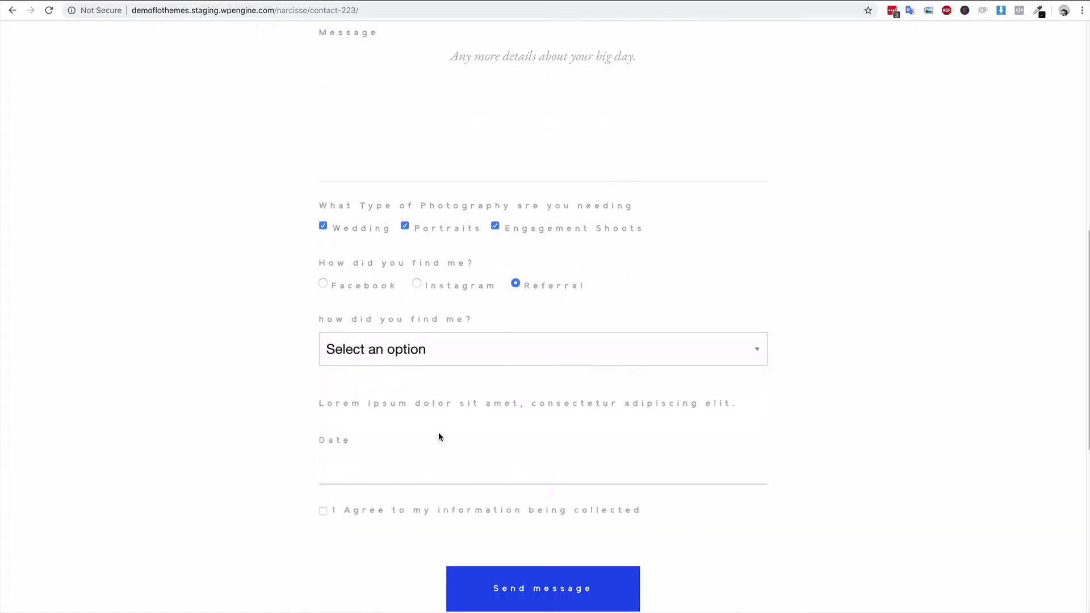
left_click(425, 344)
left_click(355, 389)
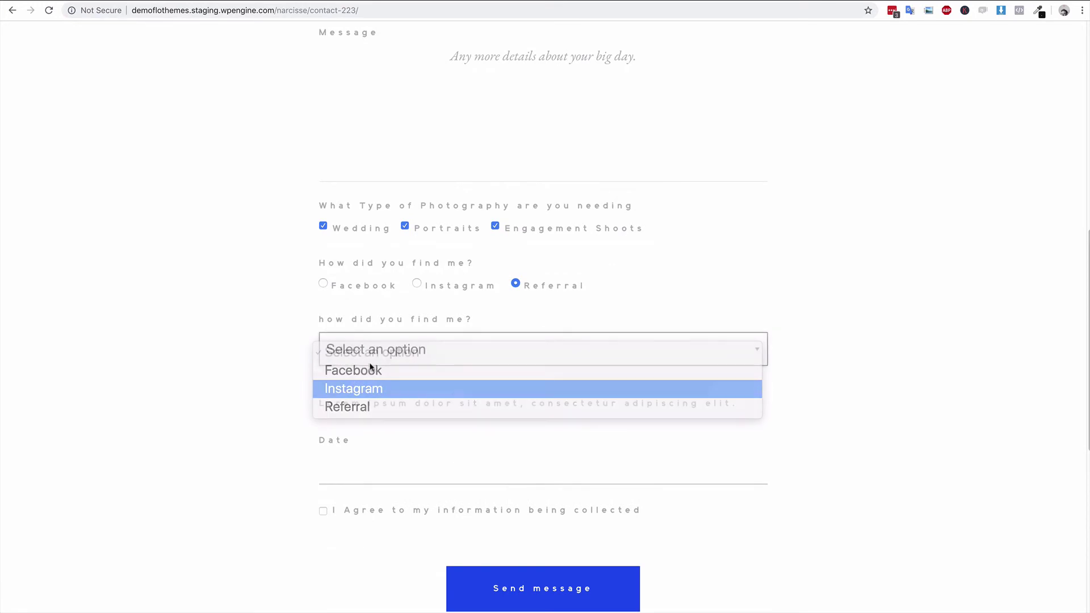
- Try the Date field and toggle I Agree to check the required warning, then return to the editor
scroll(263, 389, "down", 1)
left_click_drag(324, 389, 736, 390)
left_click(390, 449)
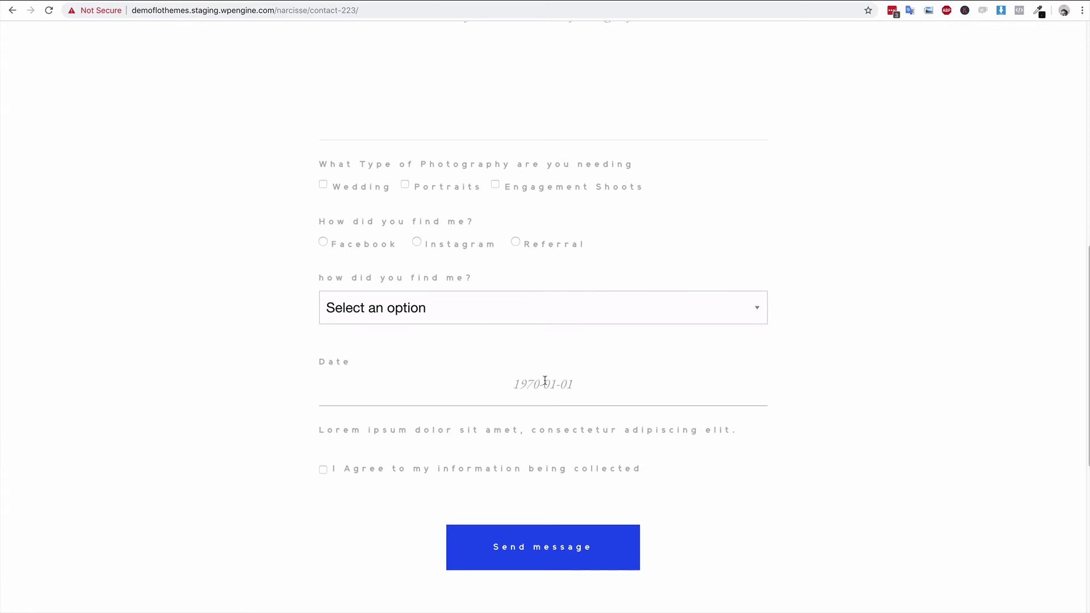
left_click(322, 470)
left_click(322, 470)
left_click(322, 469)
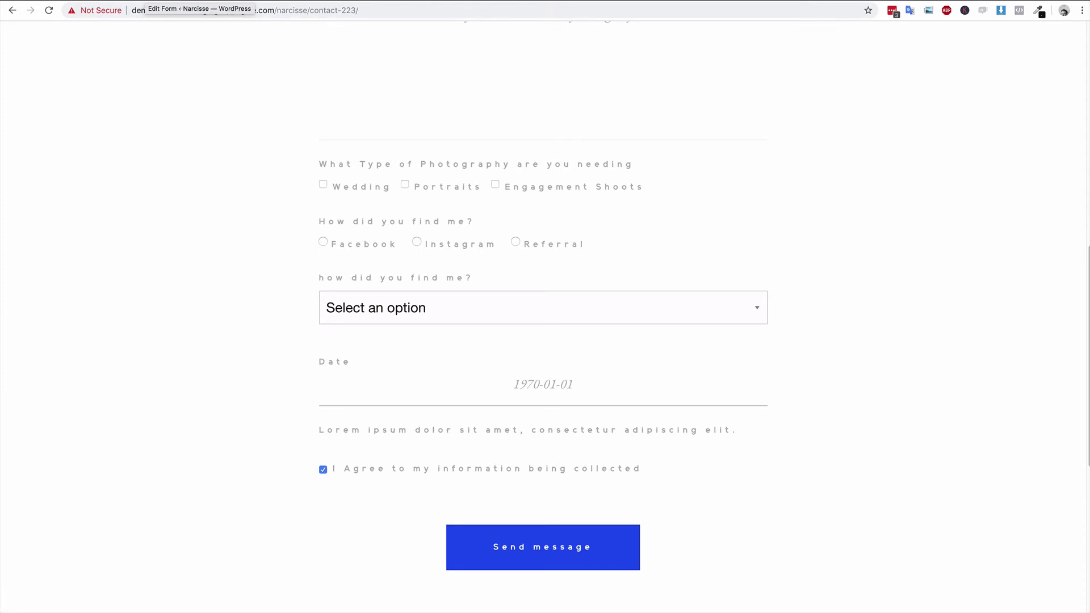
key("ctrl+shift+Tab")
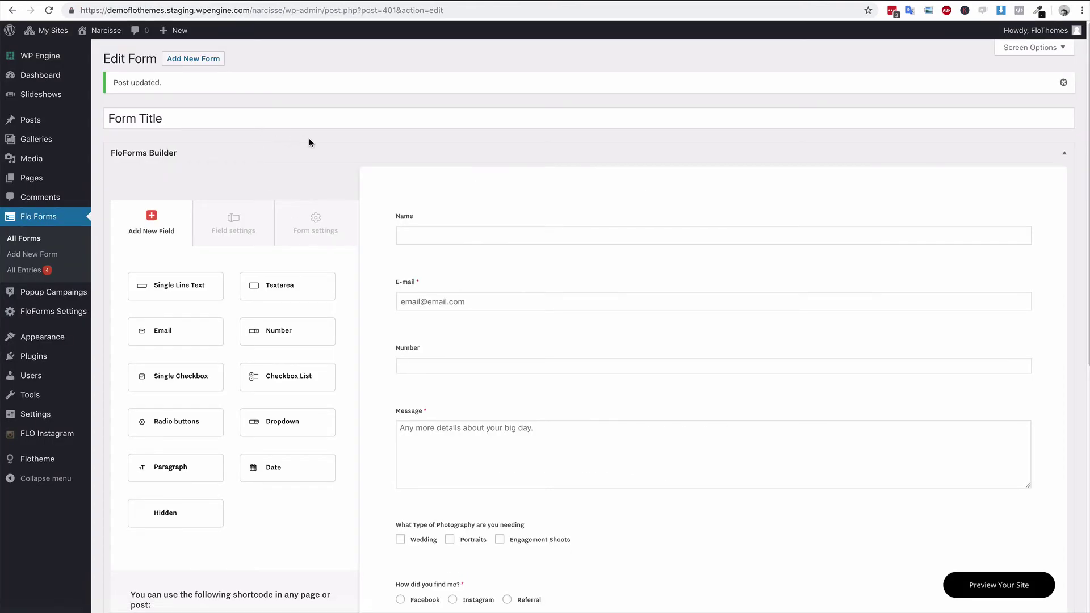
- Set Form columns to Two Columns in the form settings
left_click(315, 222)
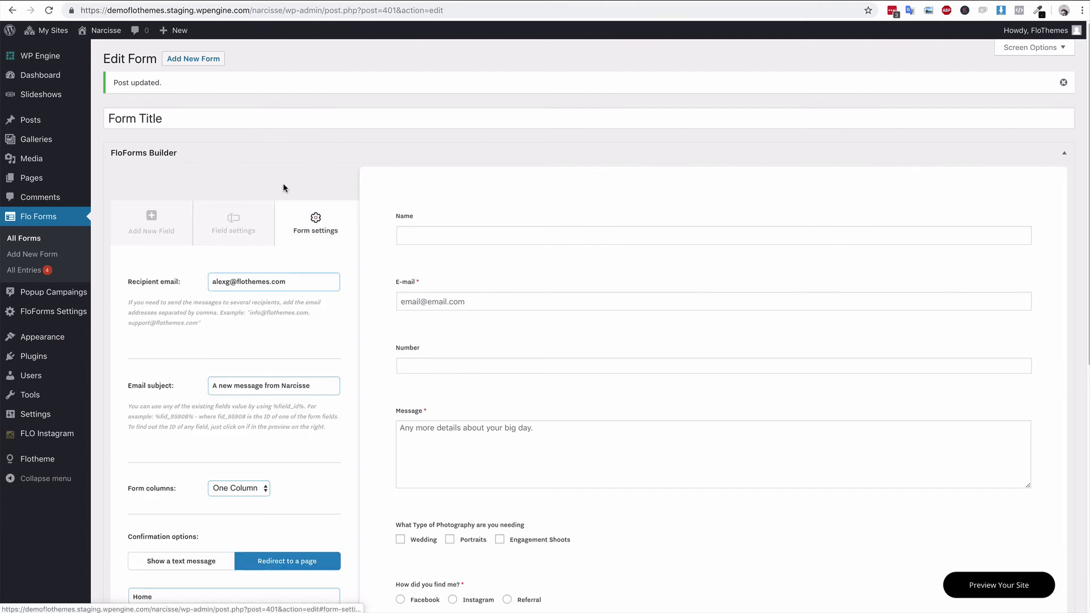
scroll(313, 170, "down", 1)
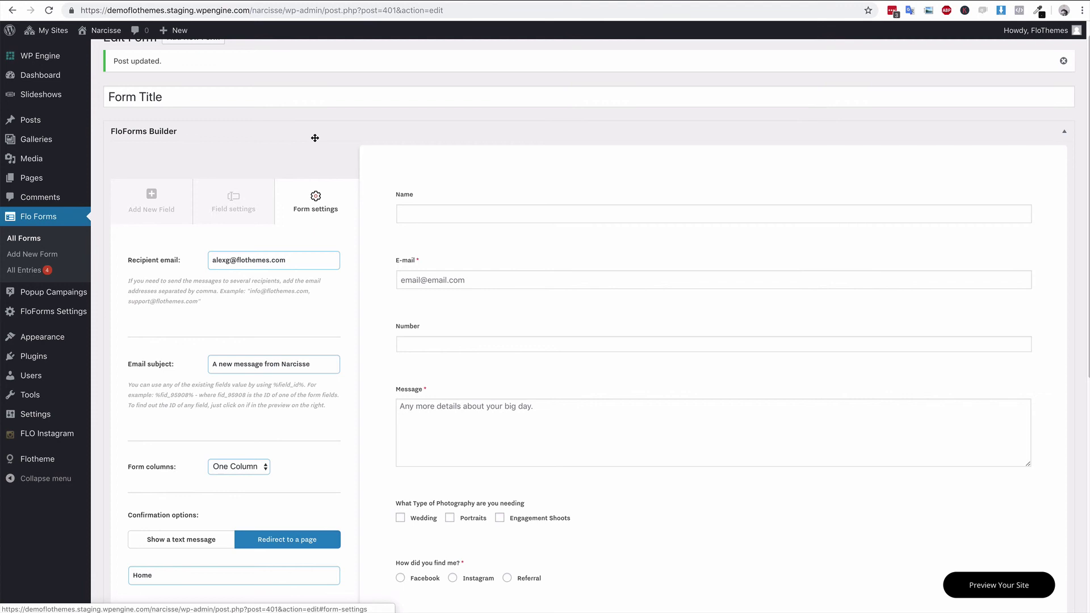
scroll(333, 178, "up", 1)
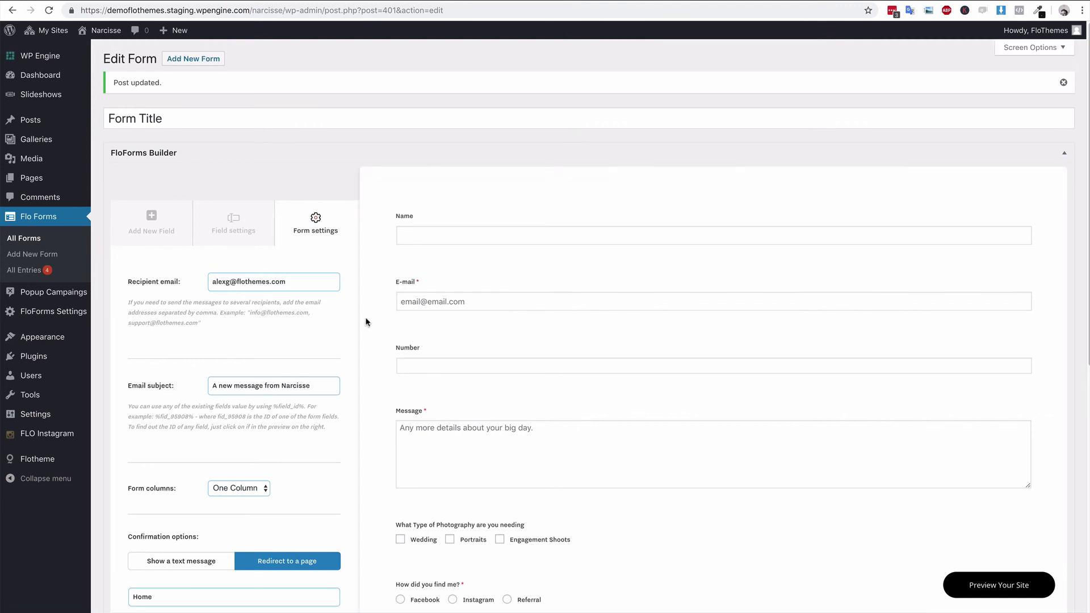
scroll(313, 340, "down", 1)
scroll(313, 340, "down", 1)
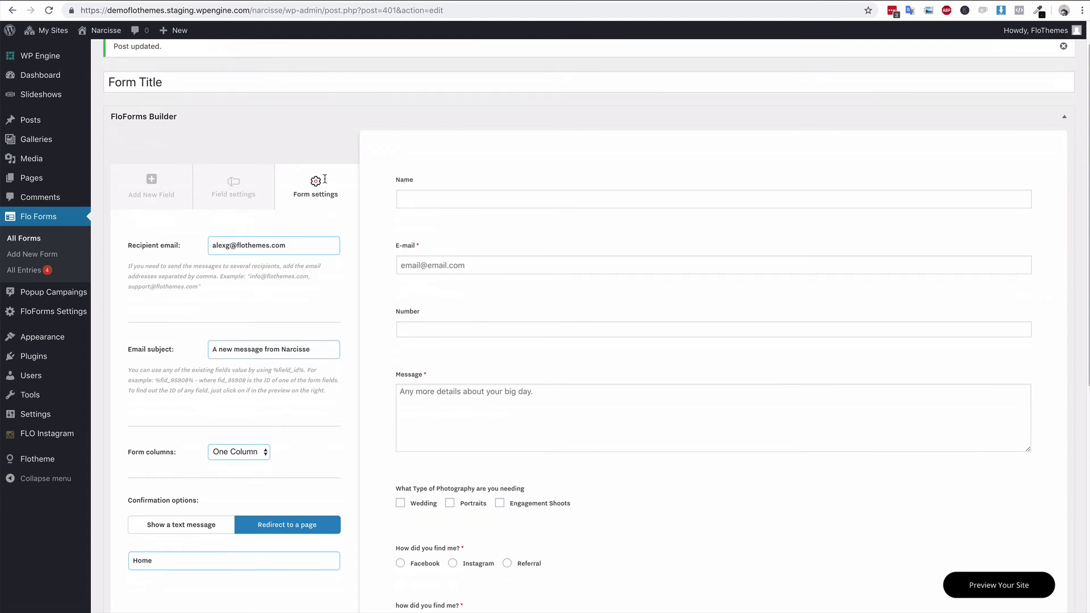
scroll(270, 424, "down", 4)
left_click(250, 348)
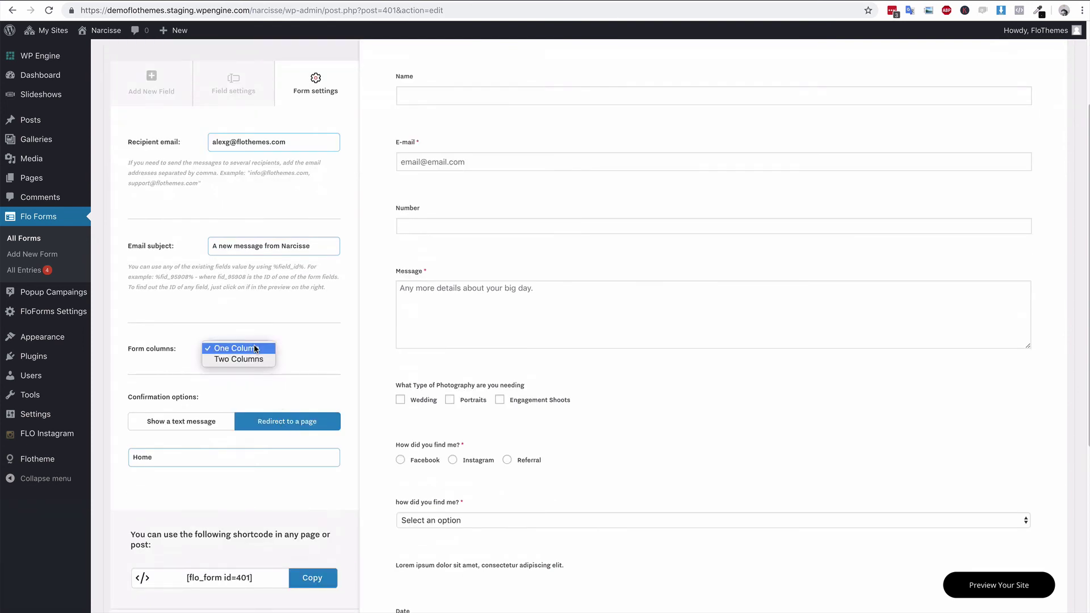
left_click(250, 359)
- Move the photography, radio, dropdown, Lorem, Date and I Agree fields into the right column
scroll(554, 386, "up", 2)
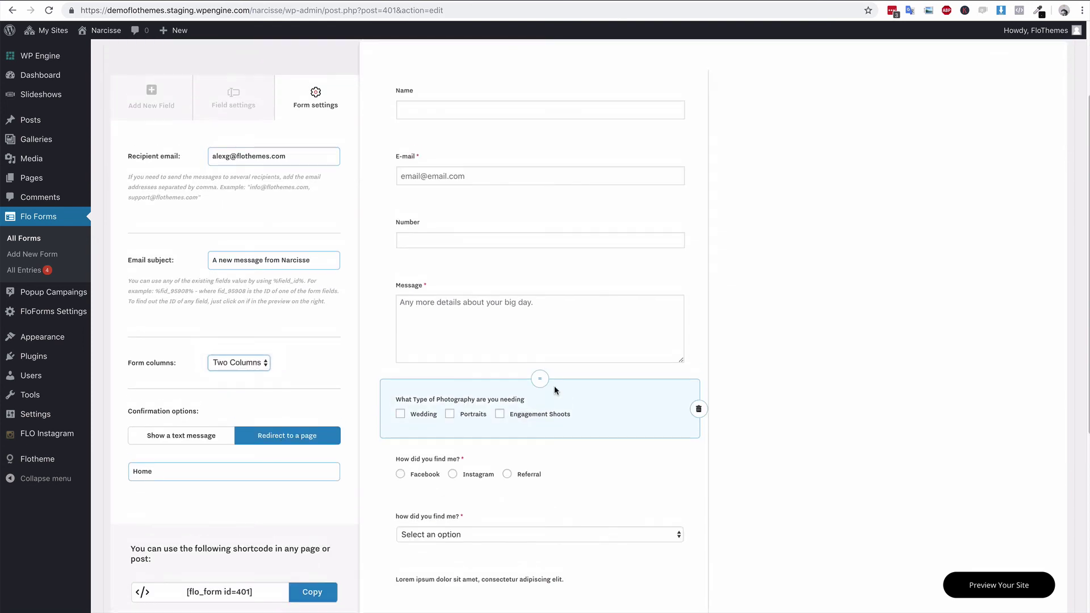
left_click_drag(542, 420, 786, 240)
left_click_drag(540, 418, 892, 199)
left_click_drag(544, 417, 784, 301)
left_click_drag(539, 419, 713, 375)
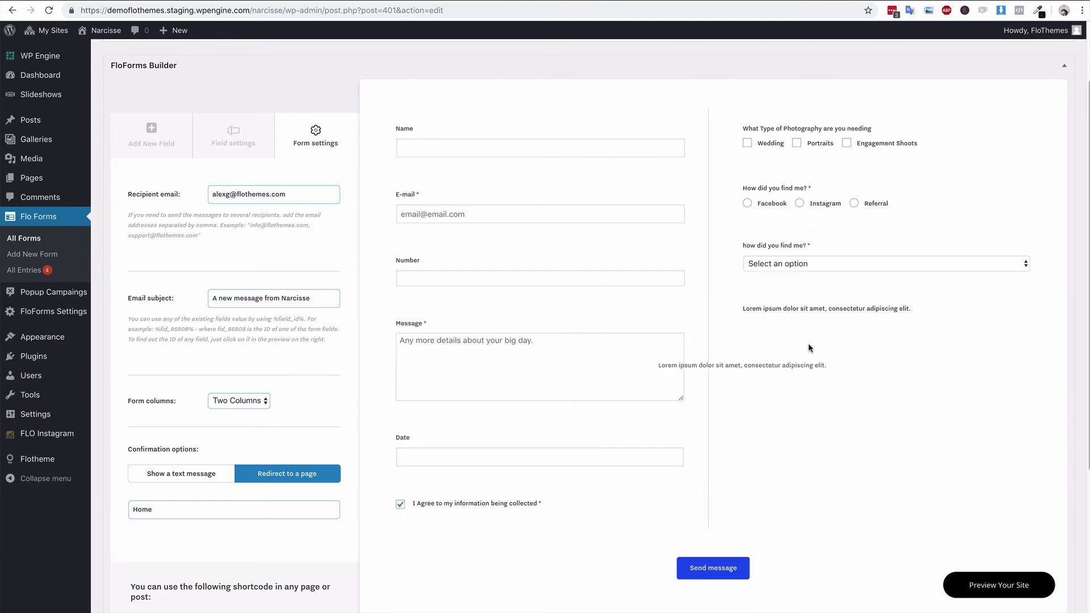
left_click_drag(591, 414, 844, 359)
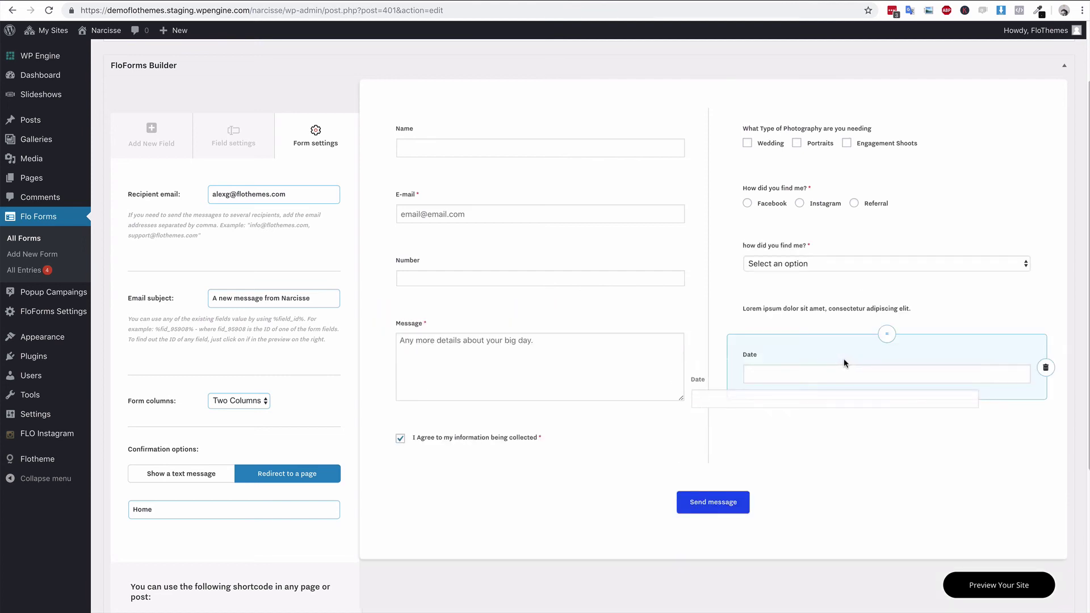
left_click_drag(540, 416, 821, 416)
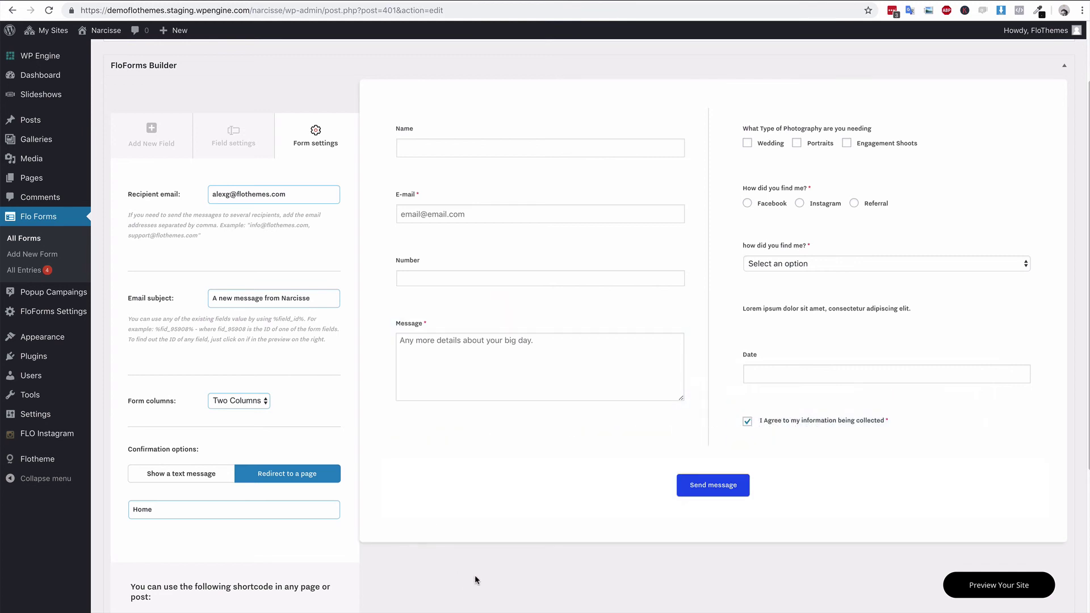
- Set the Send message button position, trying Auto before settling on Center
left_click(522, 486)
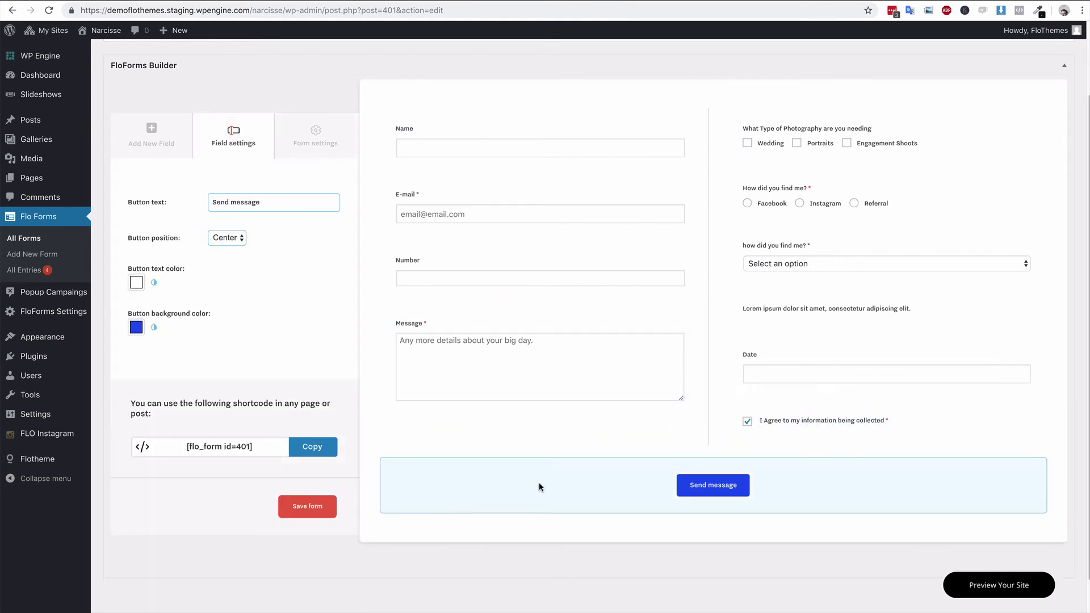
left_click(230, 238)
left_click(224, 214)
left_click(228, 238)
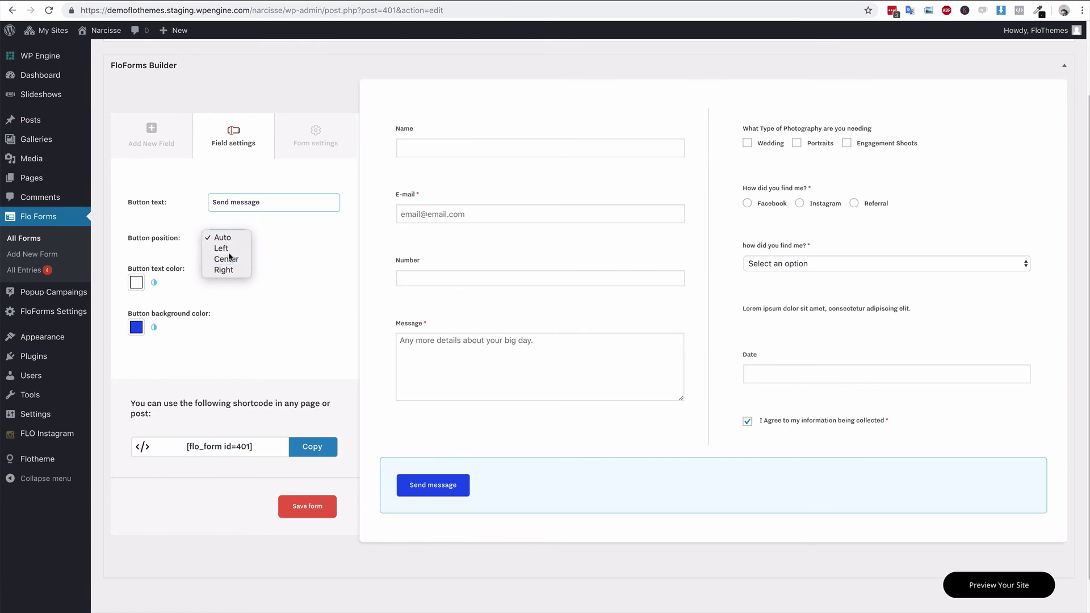
left_click(226, 255)
- Give the button a dark background colour and save the form
triple_click(273, 202)
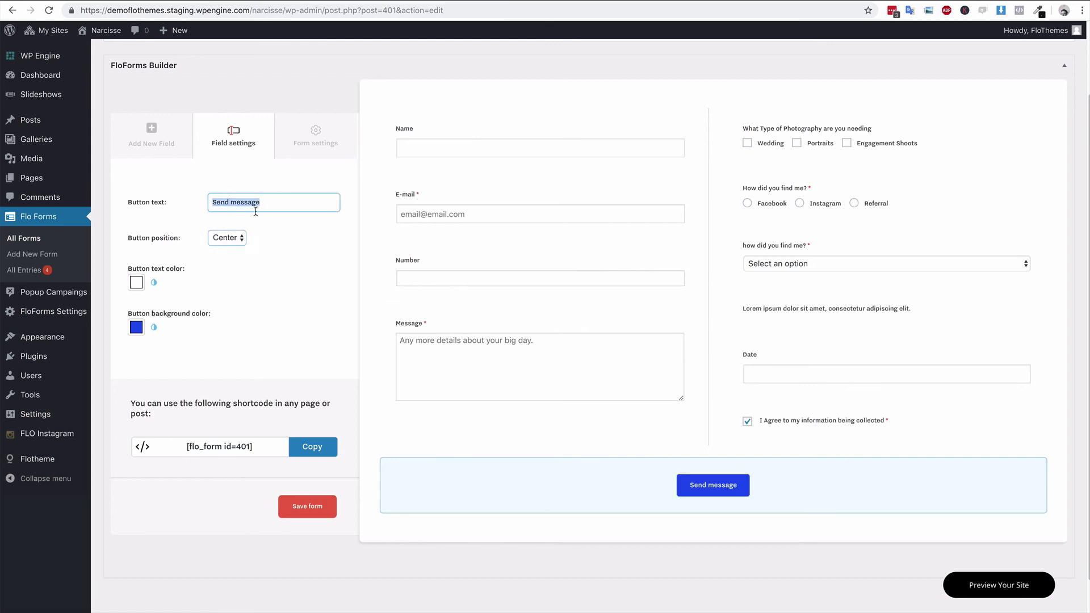
left_click(135, 329)
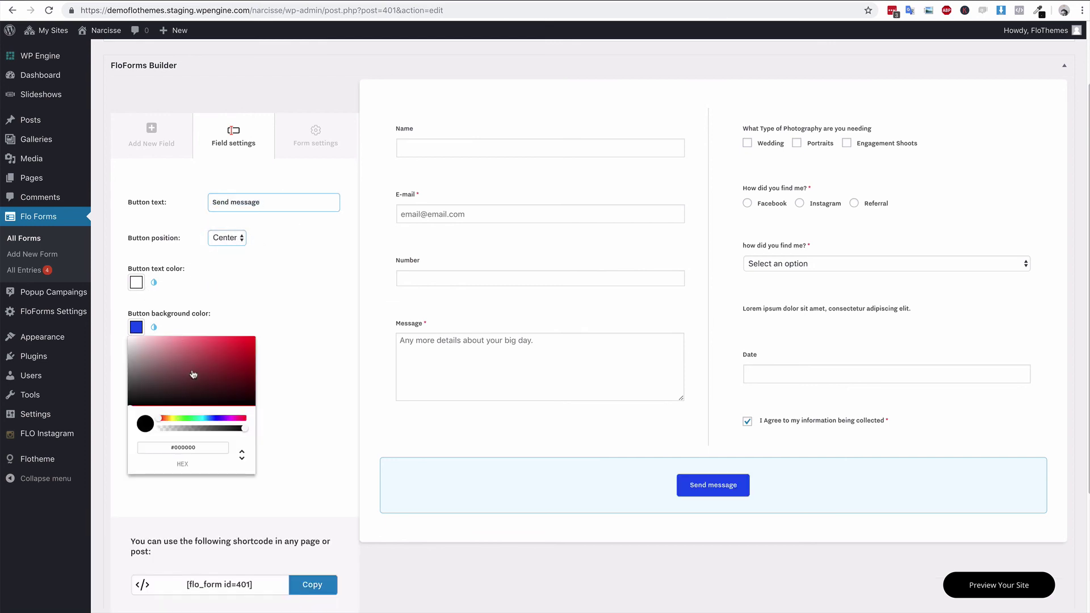
mouse_move(200, 385)
left_mouse_down()
mouse_move(146, 377)
mouse_move(205, 357)
mouse_move(168, 341)
mouse_move(172, 366)
mouse_move(162, 366)
mouse_move(233, 380)
mouse_move(171, 393)
mouse_move(148, 379)
mouse_move(147, 391)
left_mouse_up()
left_click(270, 302)
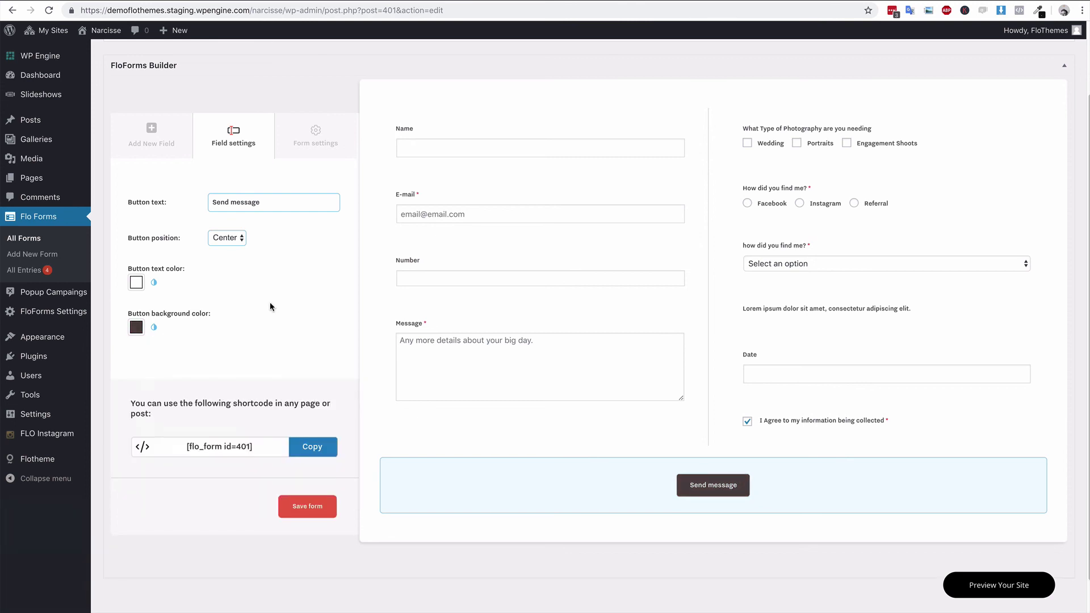
left_click(304, 500)
- Review the two-column form on the live Contact page, then open Form settings in the editor
key("ctrl+Tab")
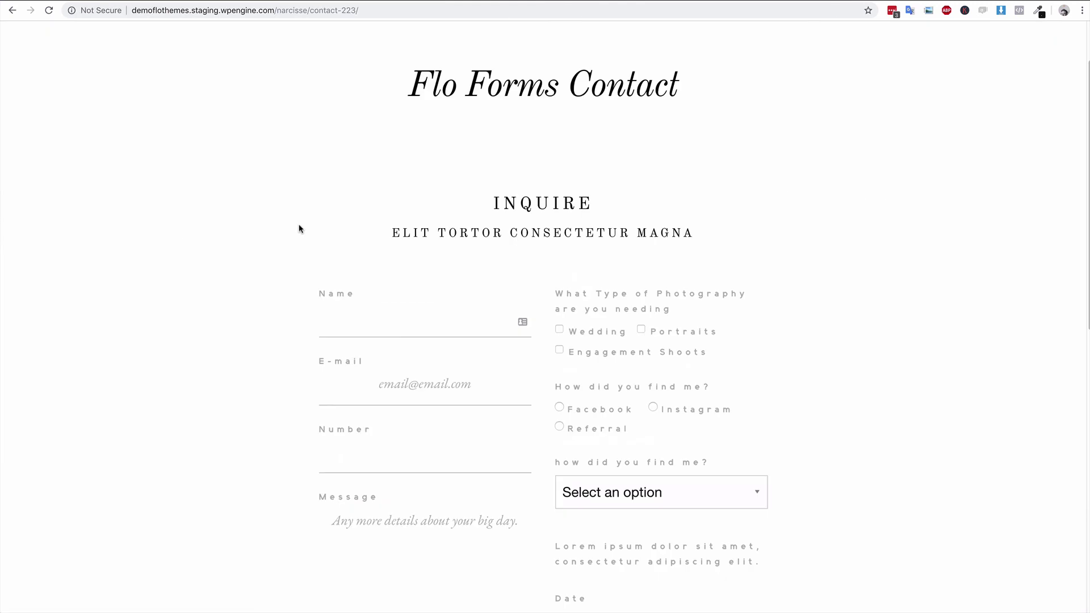
scroll(647, 278, "down", 3)
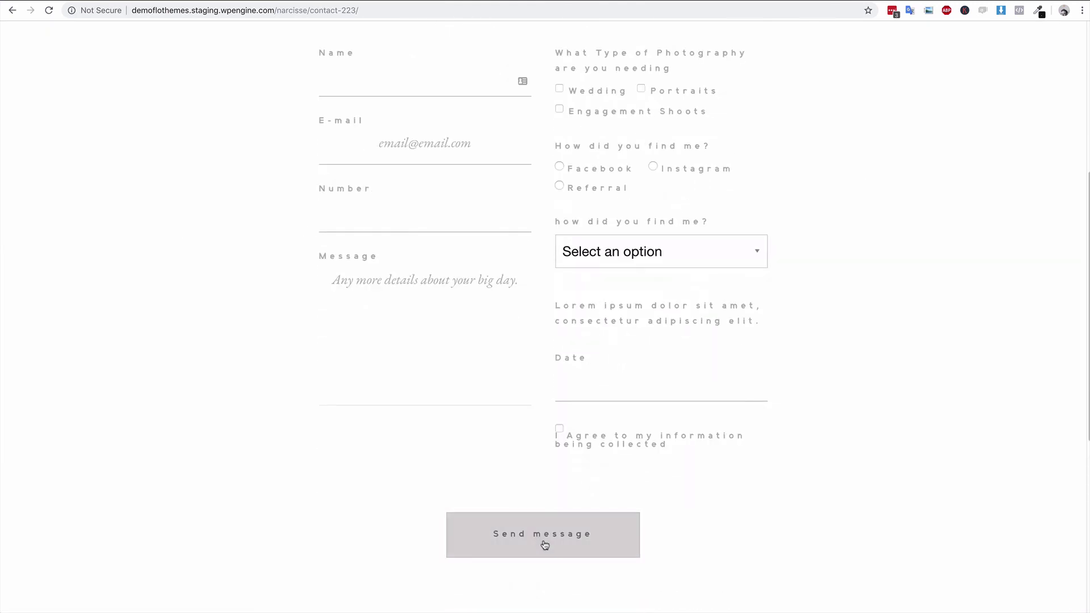
scroll(422, 405, "up", 5)
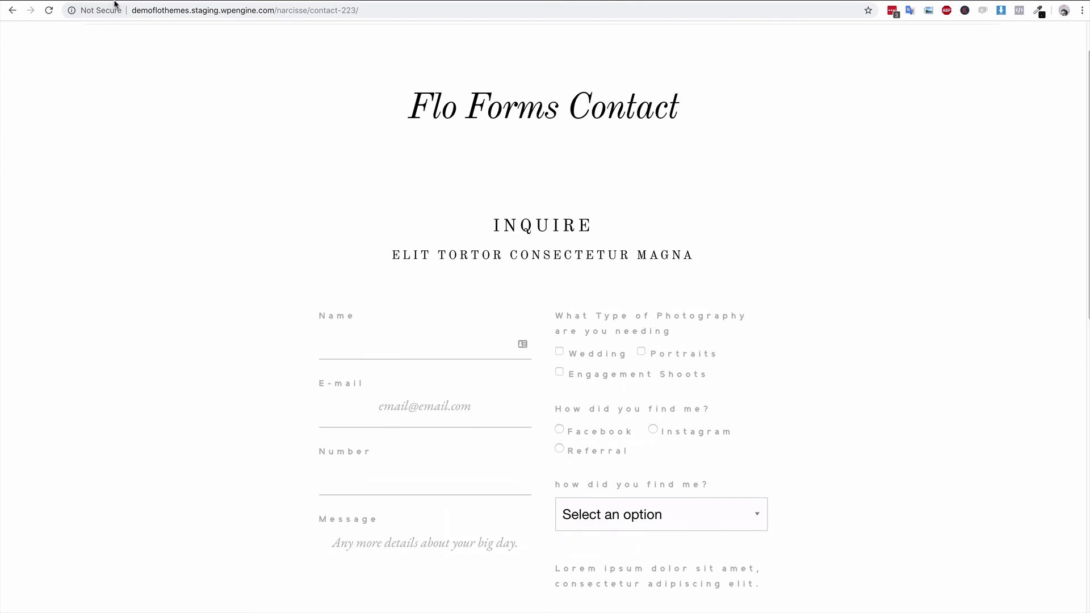
key("ctrl+shift+Tab")
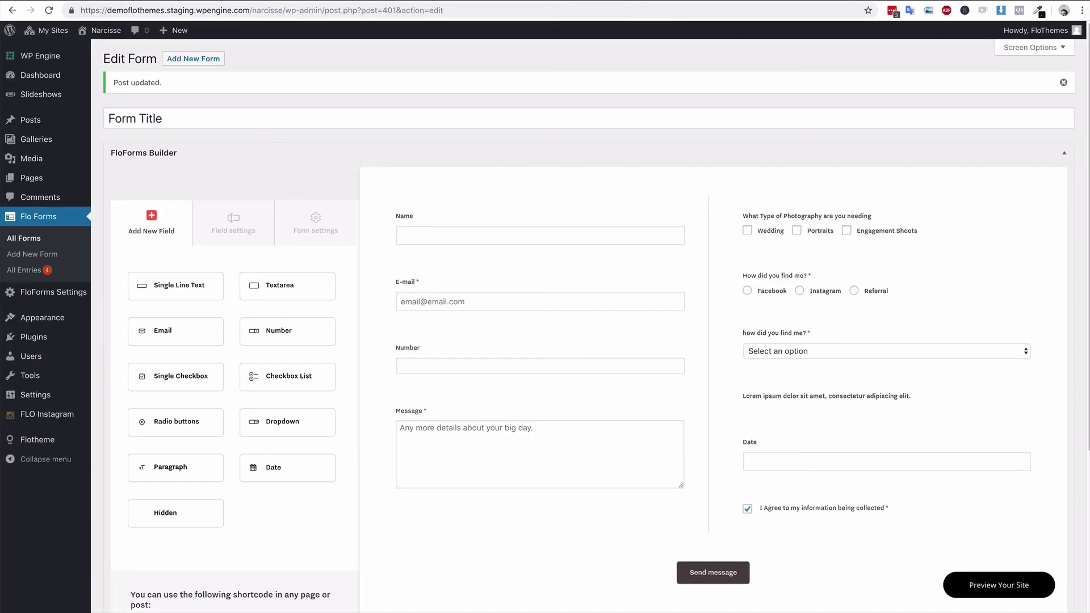
left_click(321, 221)
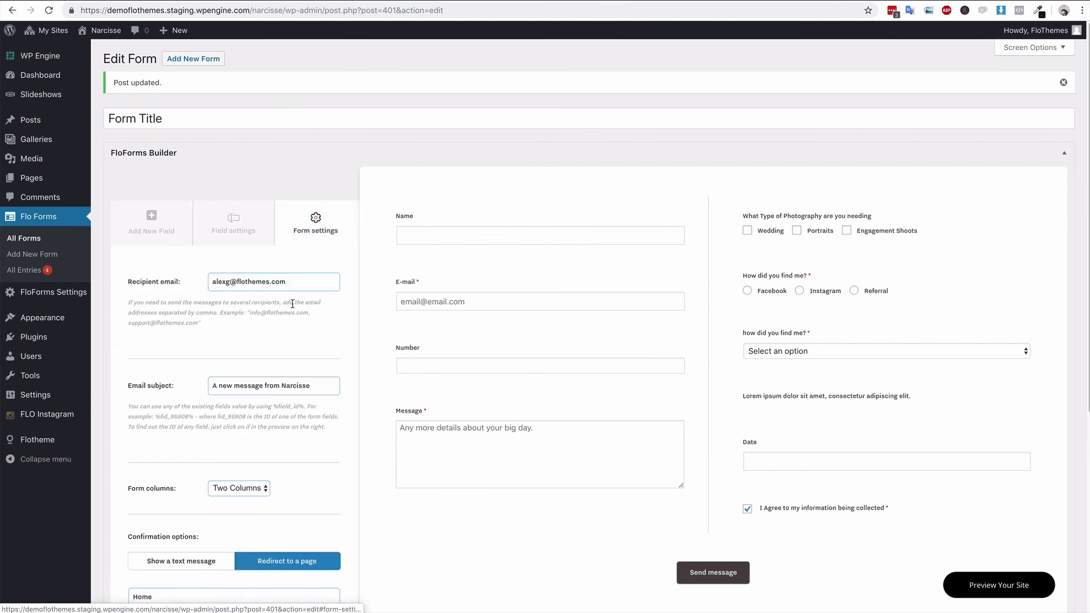